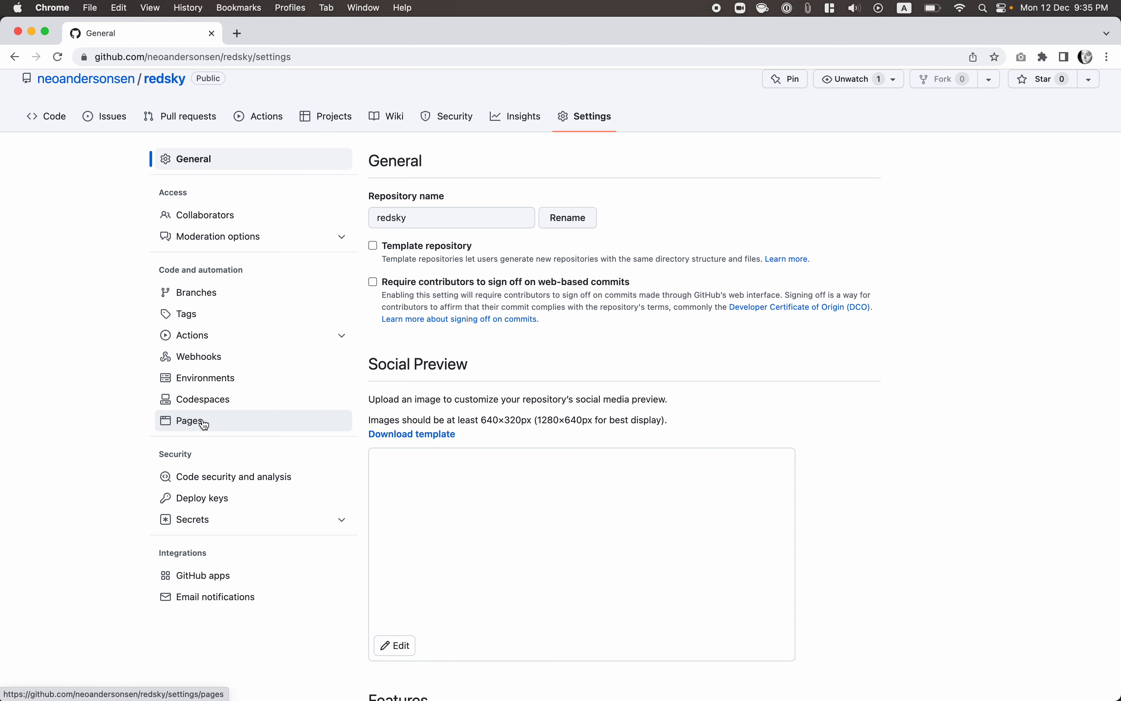
Enable GitHub Pages for the redsky repository, deploying from the main branch's / (root) folder, and save the source.
click(203, 423)
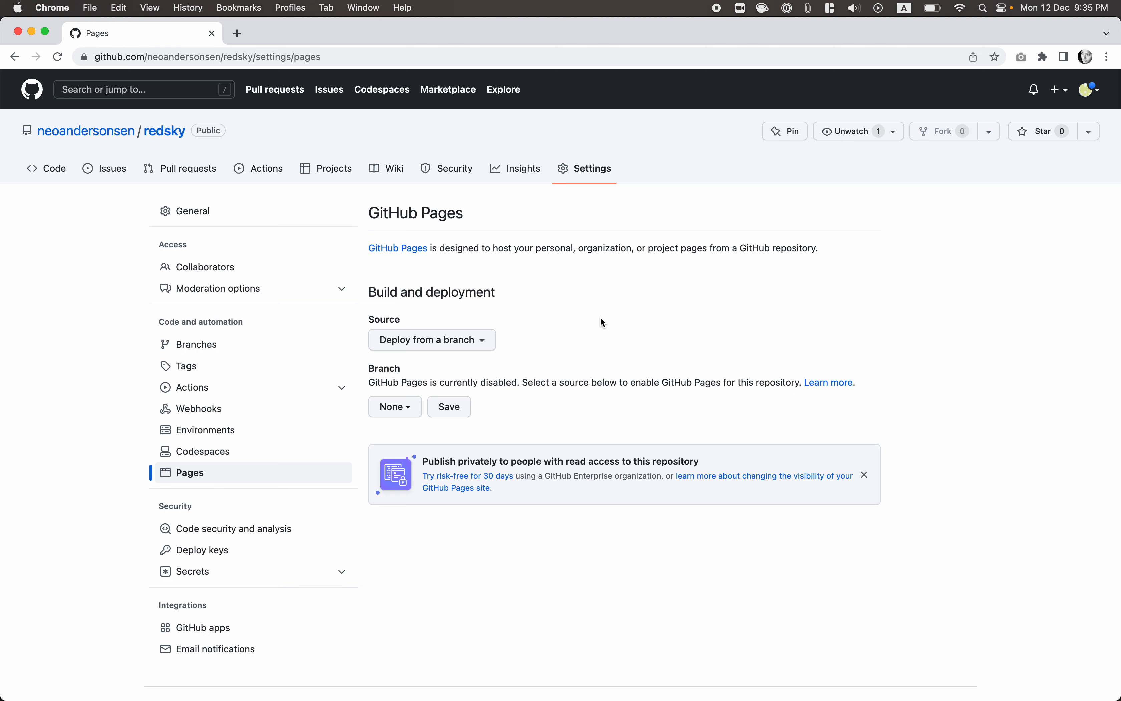
click(442, 334)
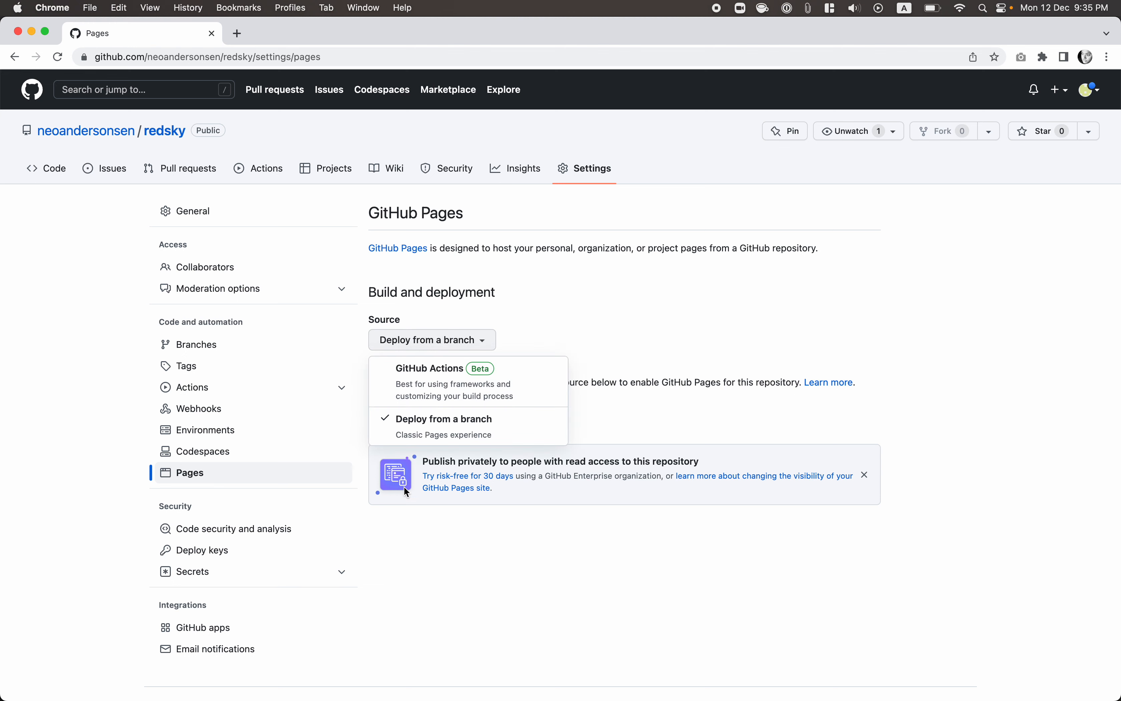
click(456, 429)
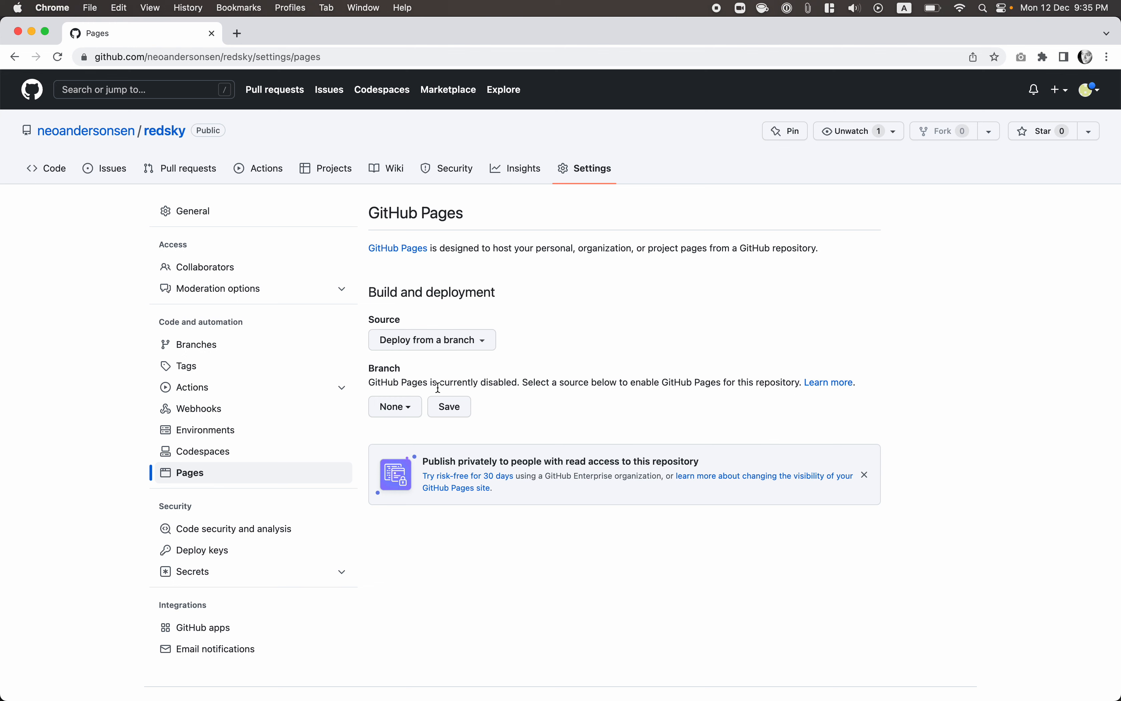
click(400, 406)
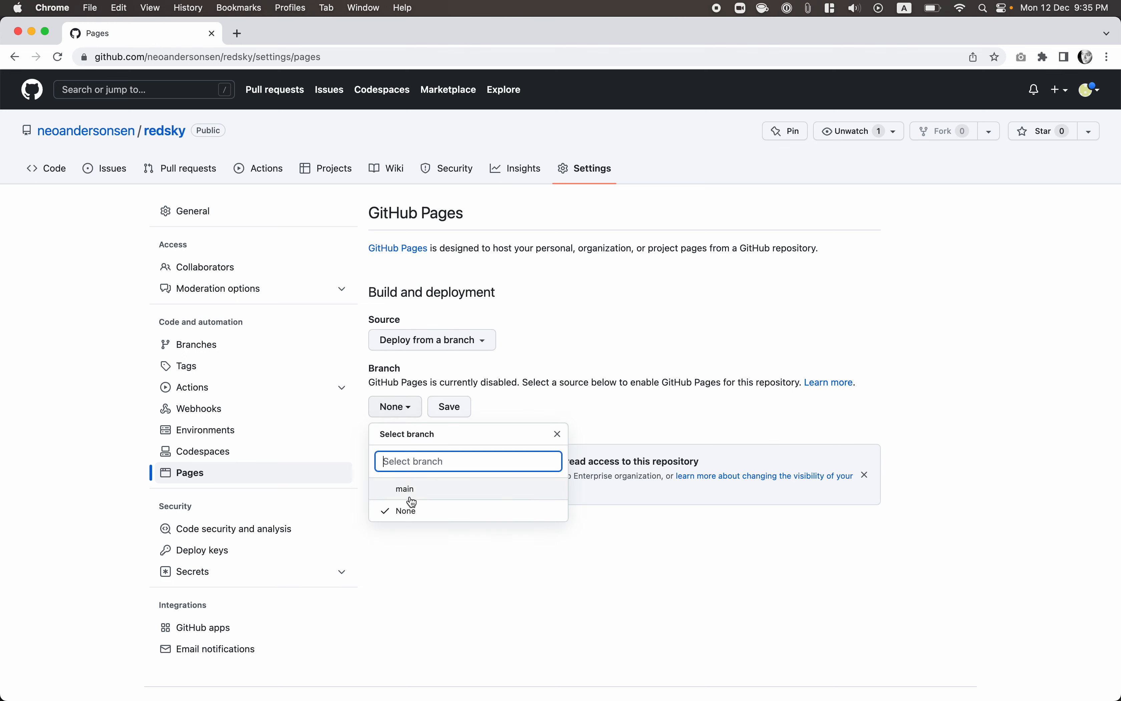
click(422, 497)
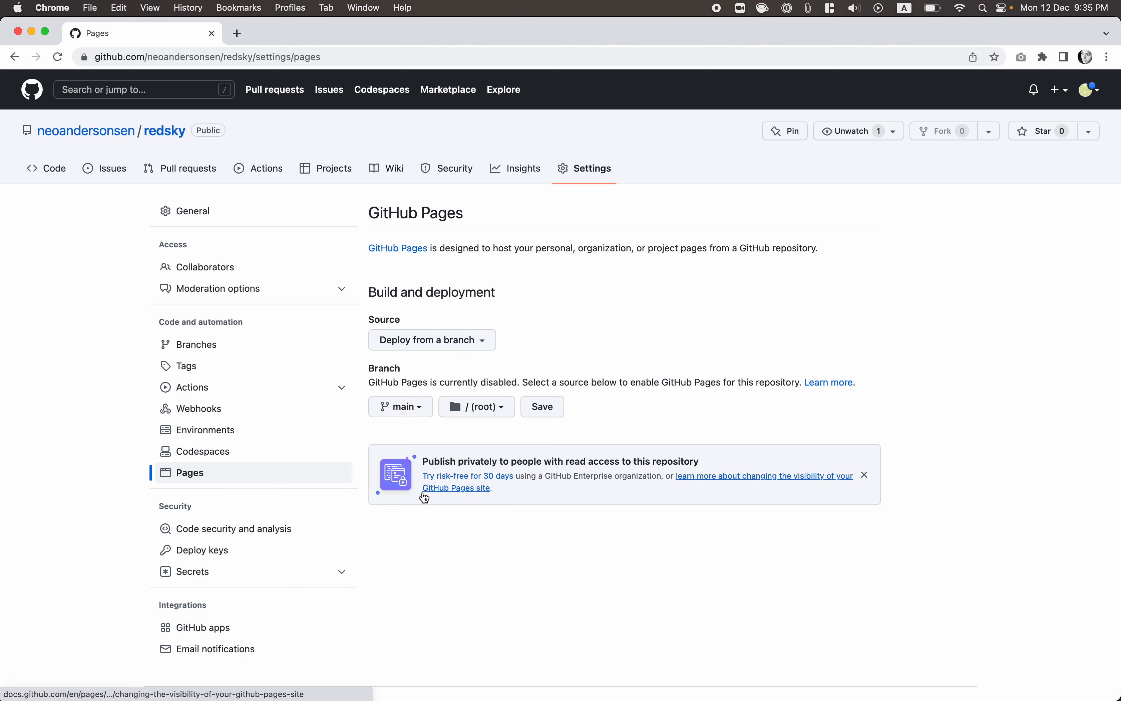
click(489, 408)
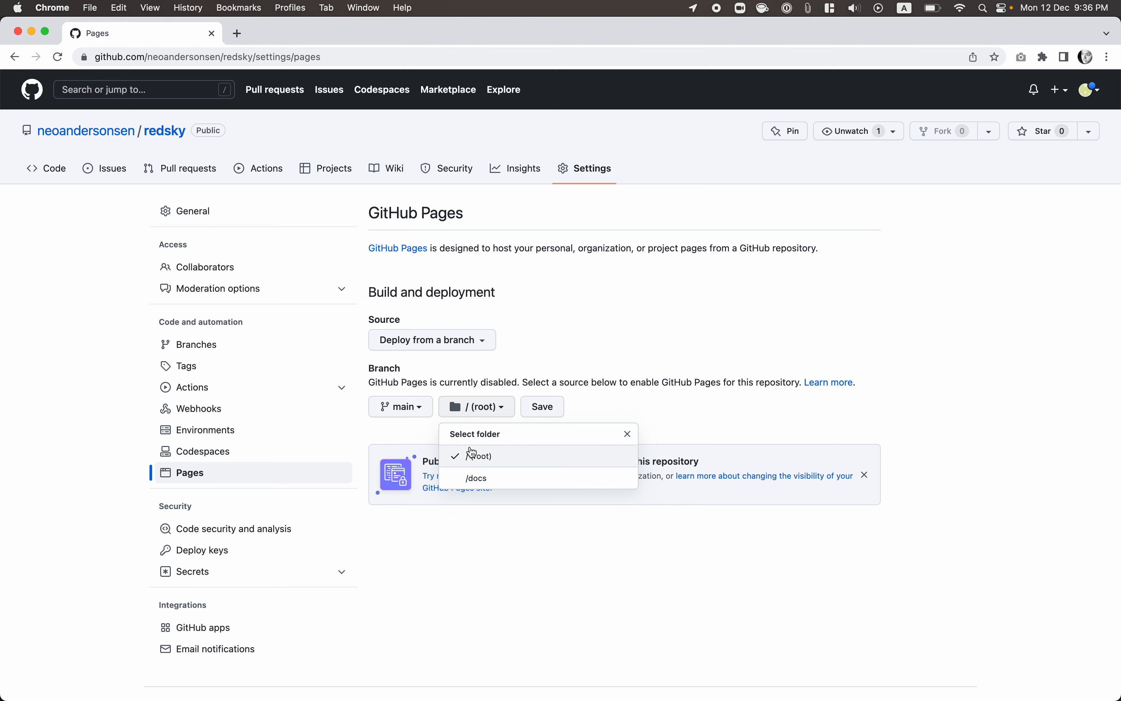
click(638, 315)
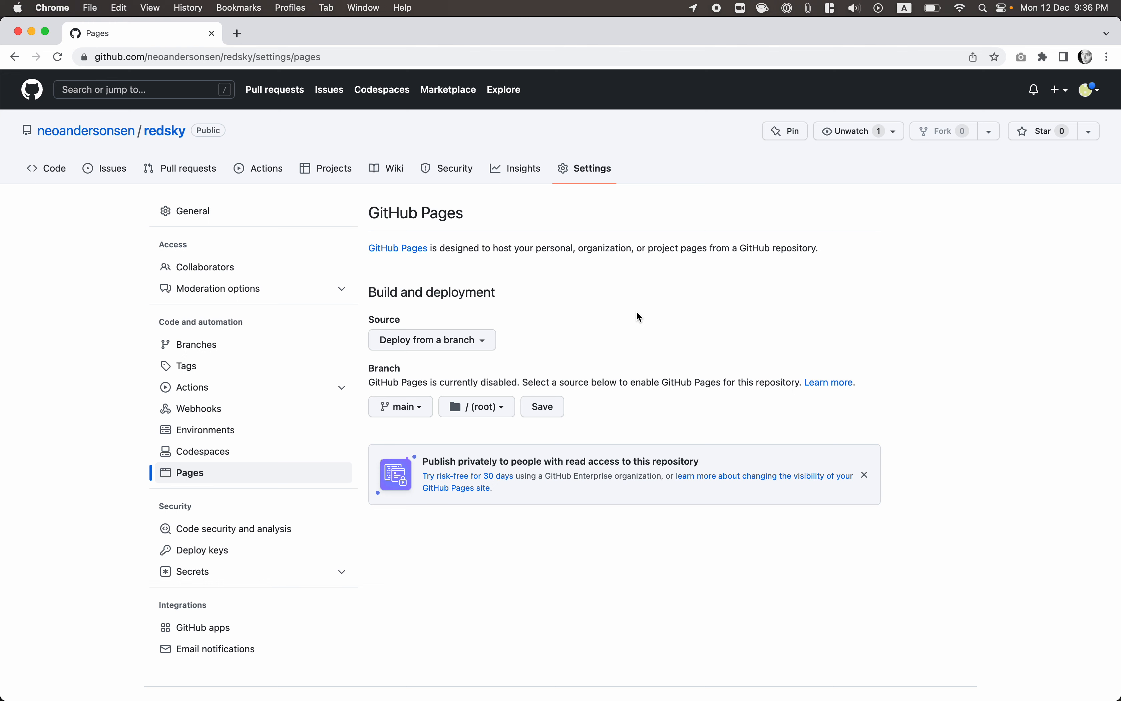
click(547, 406)
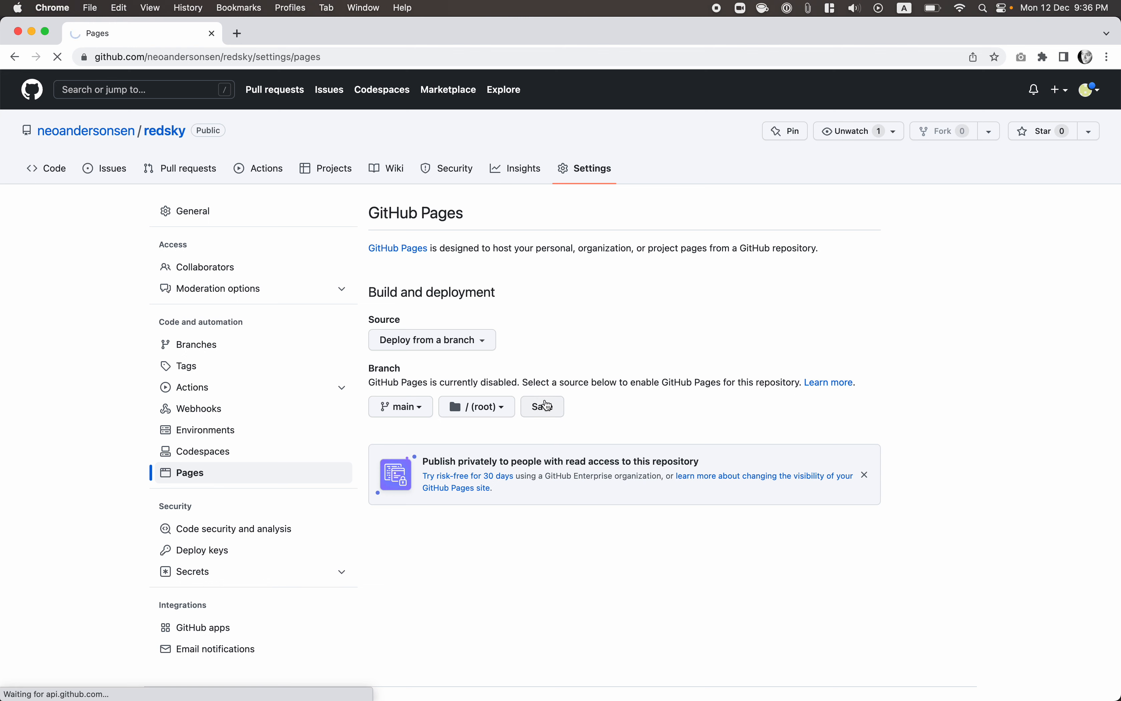
Examine the default github.io address given in the Custom domain section of the Pages settings.
scroll(548, 407, down, 2)
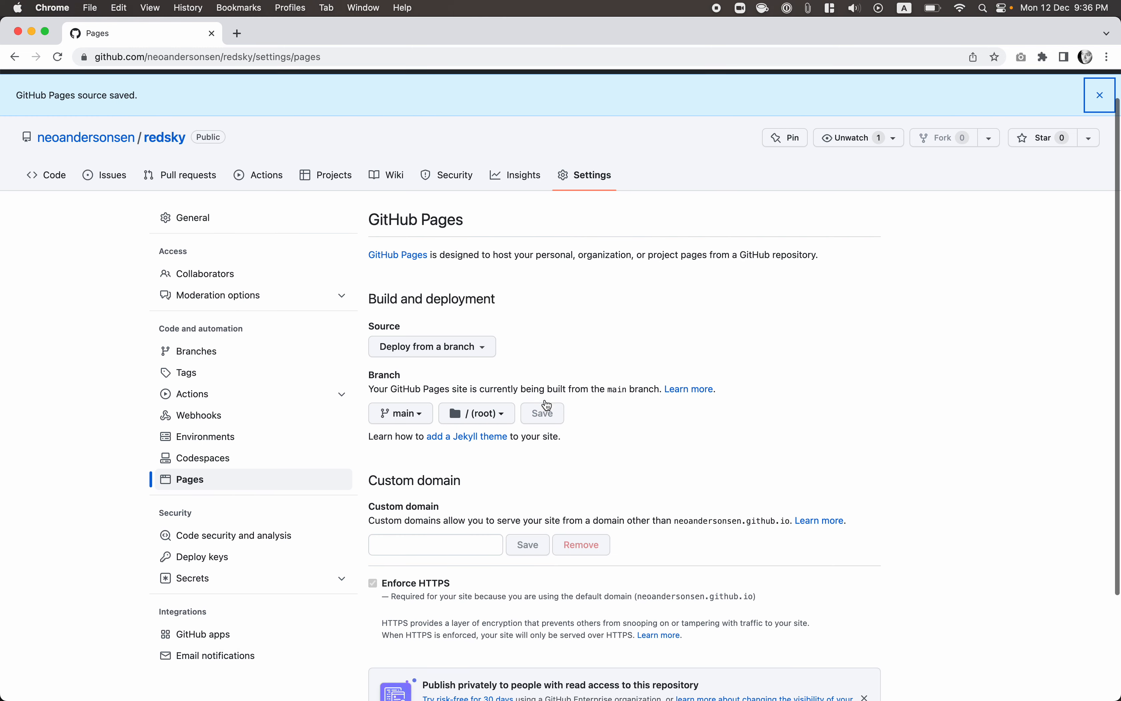
scroll(547, 406, down, 2)
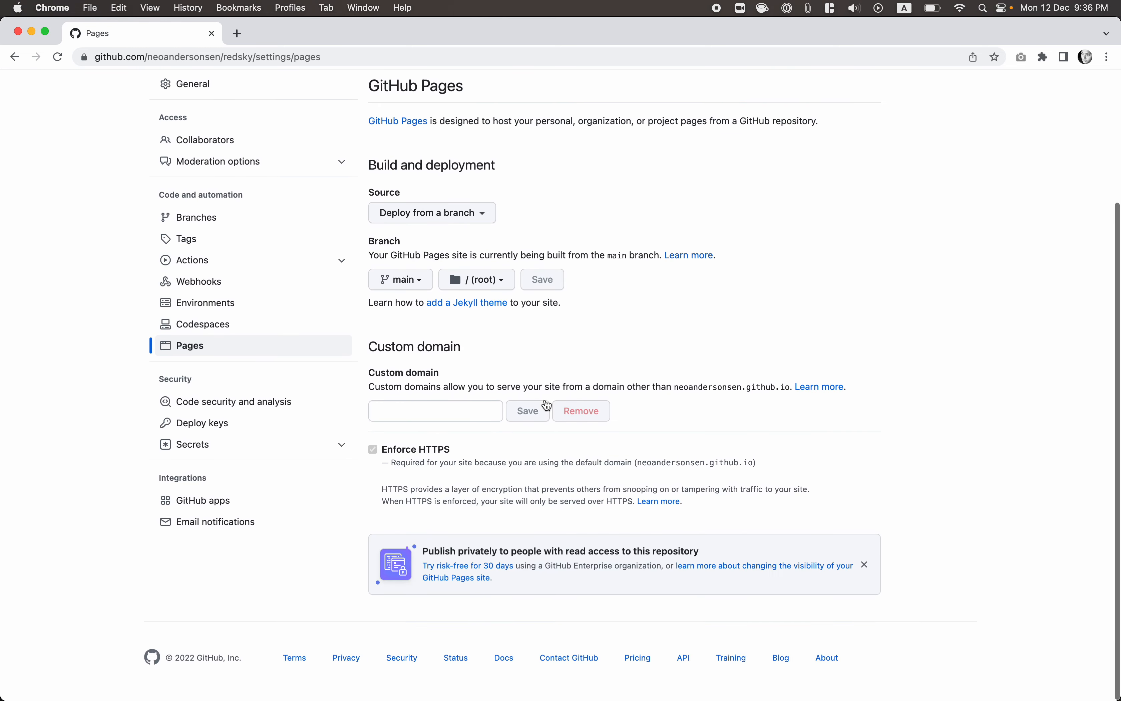
drag(676, 391, 744, 394)
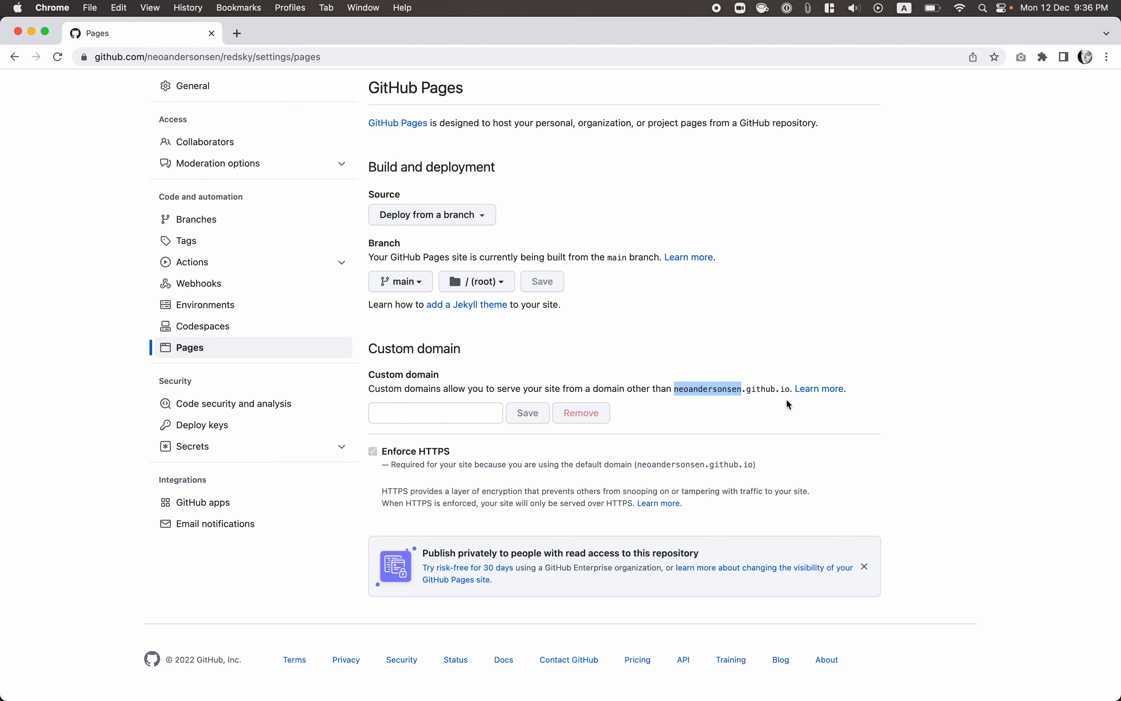
drag(791, 391, 677, 390)
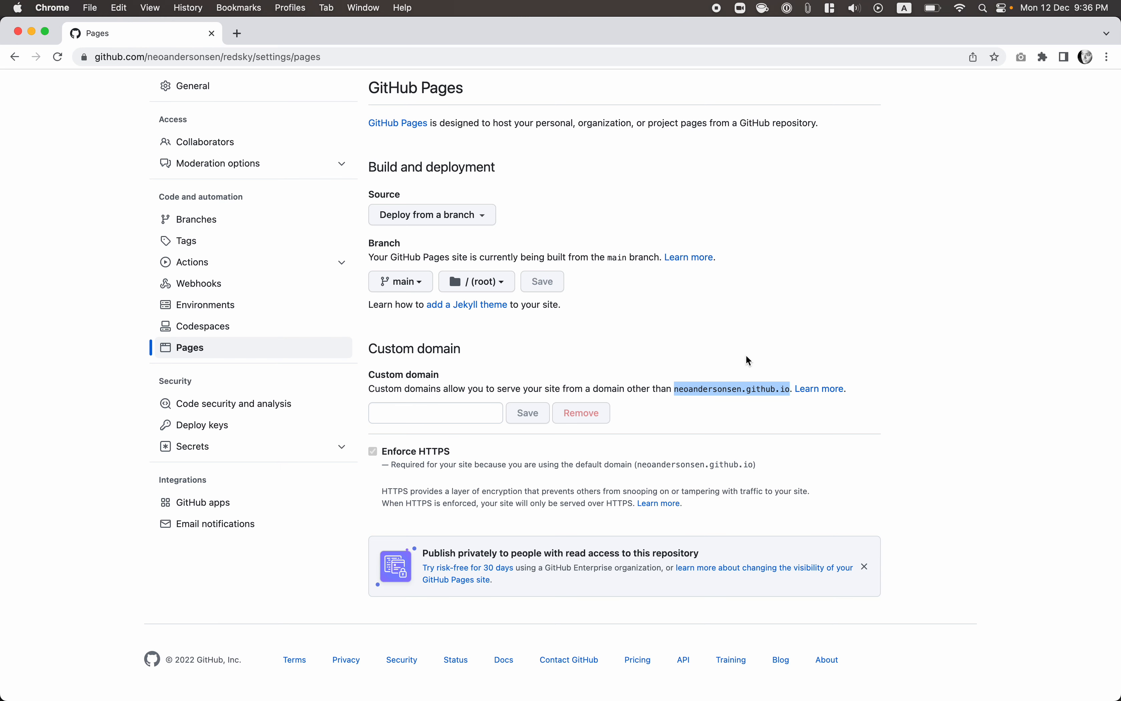
Return to the redsky repository's code page and view the details of the latest commit's pages build and deployment check.
scroll(746, 357, up, 4)
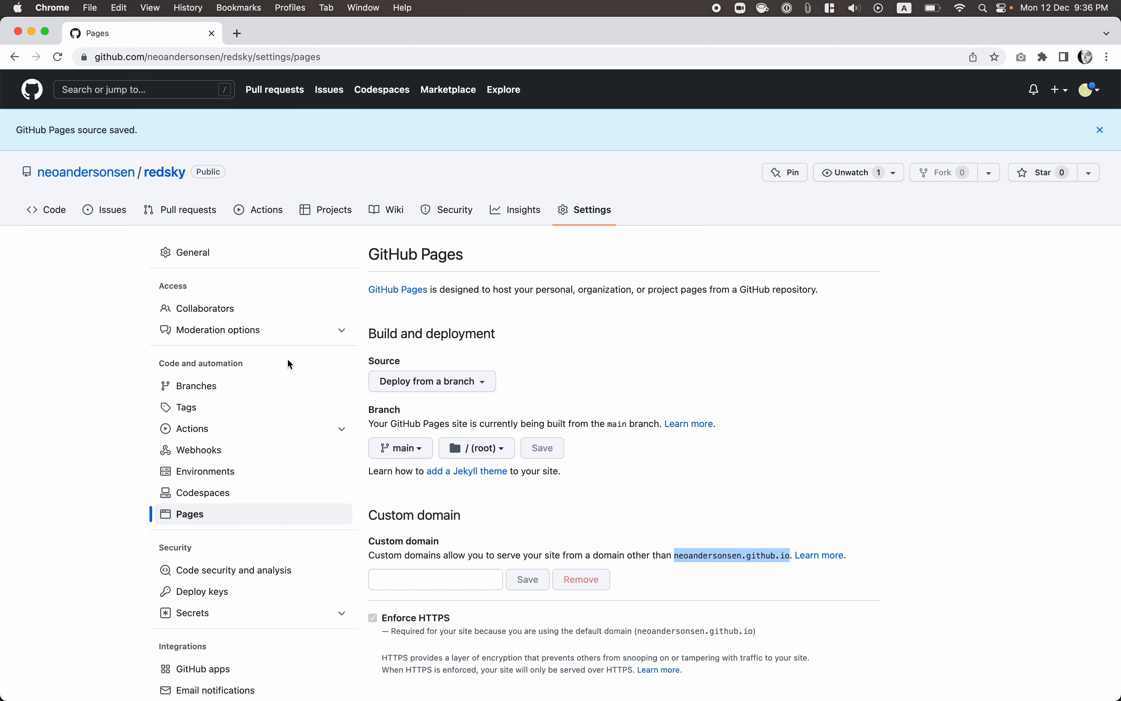
scroll(287, 359, down, 2)
scroll(288, 359, up, 2)
click(162, 175)
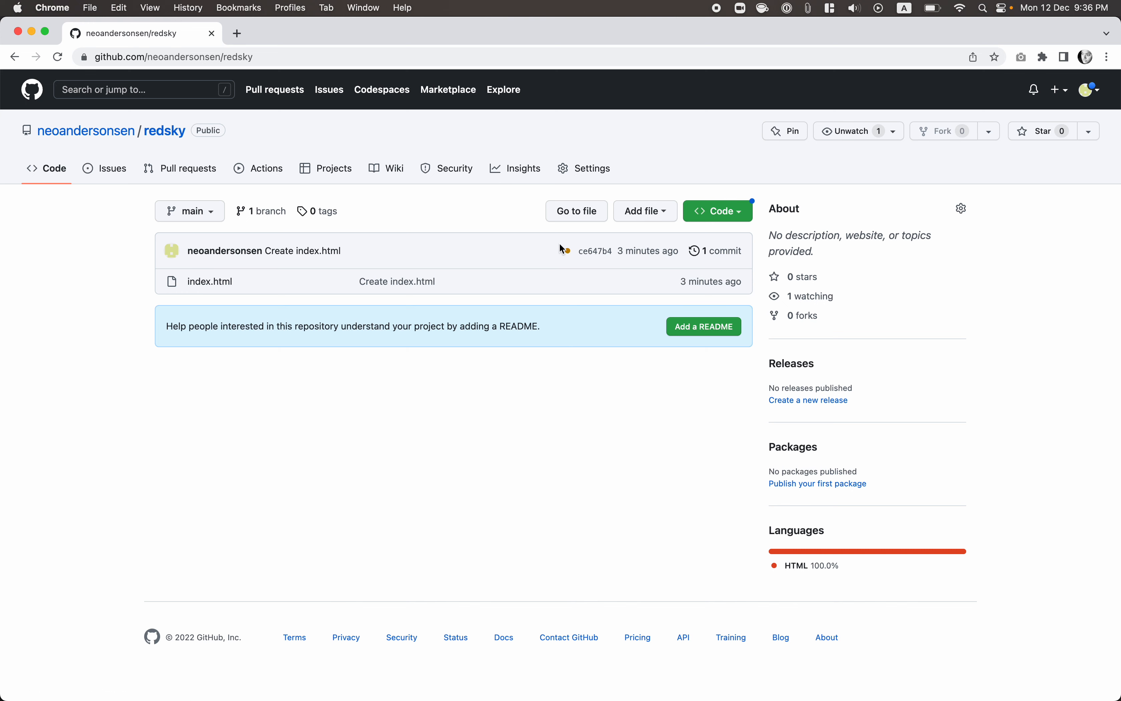
click(572, 256)
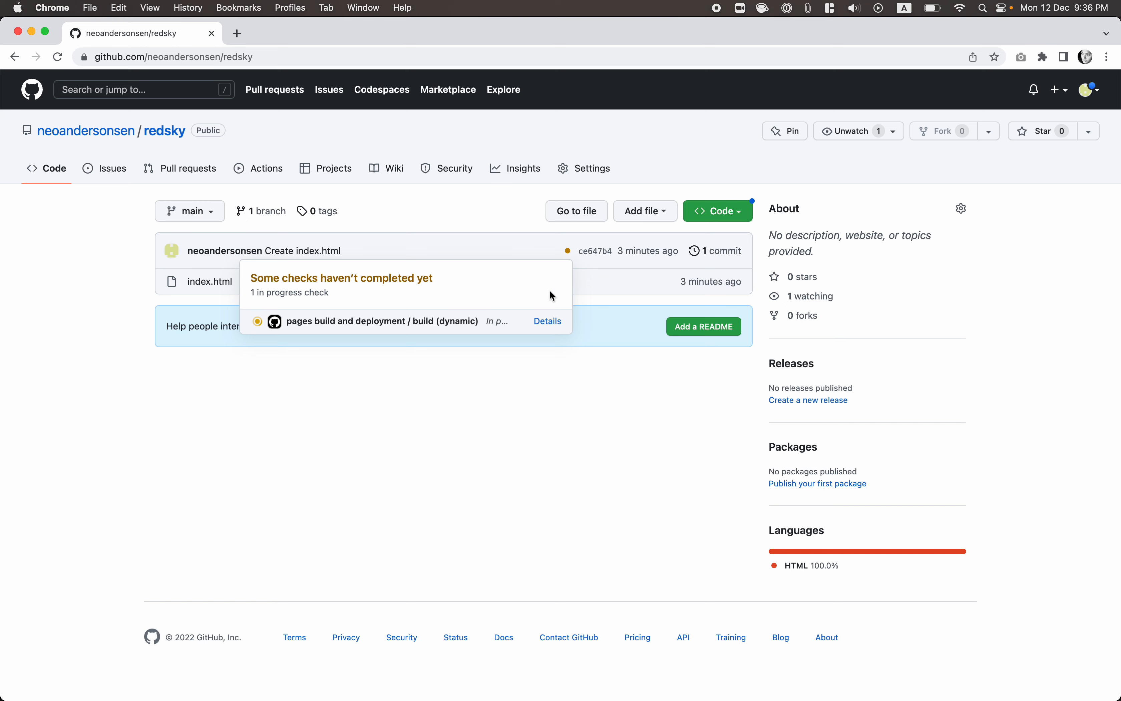
click(548, 323)
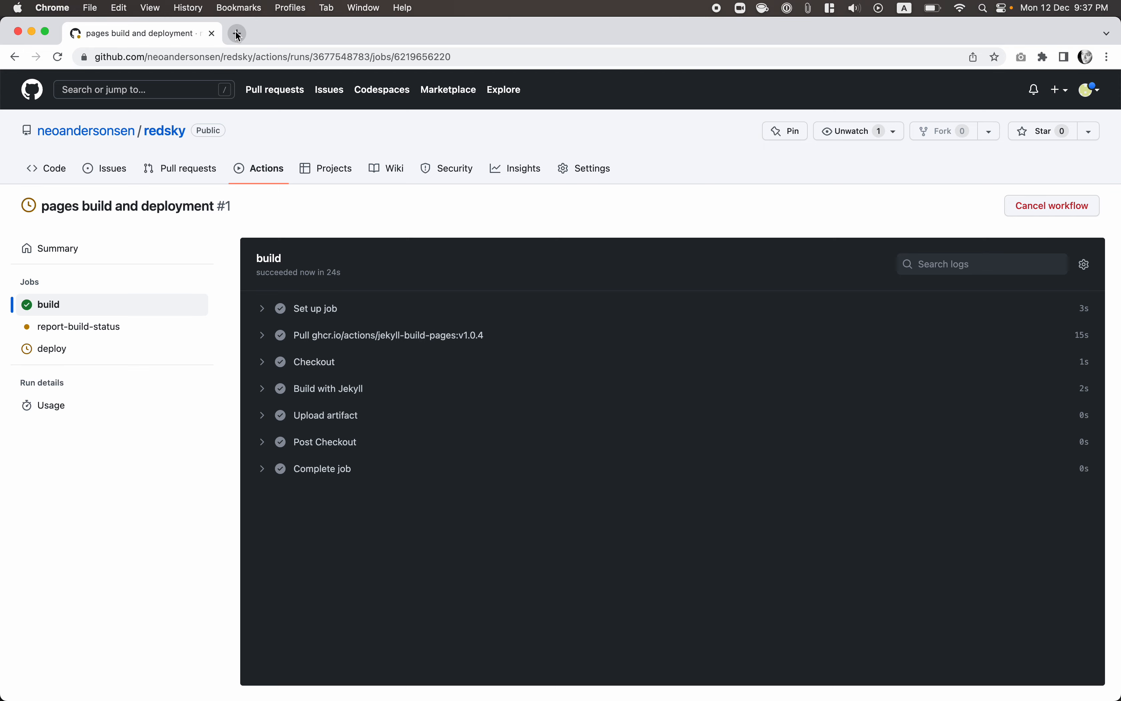
Return to the repository's Pages settings and copy the default github.io domain from the Custom domain section.
click(587, 170)
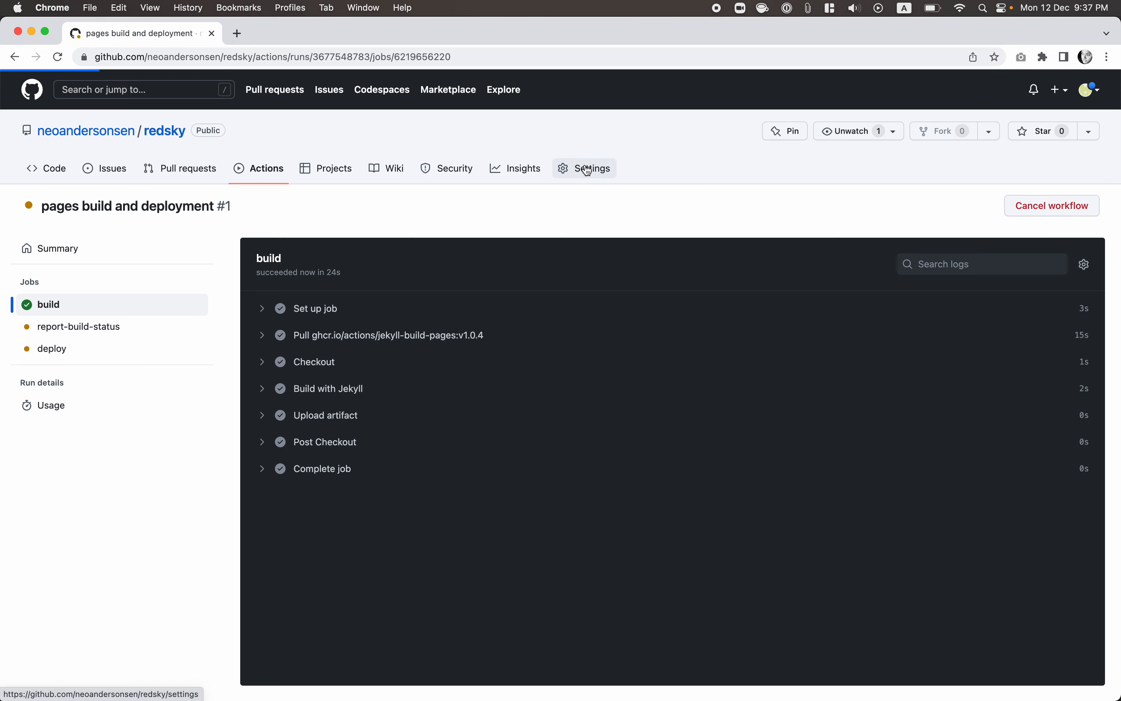
scroll(596, 397, down, 15)
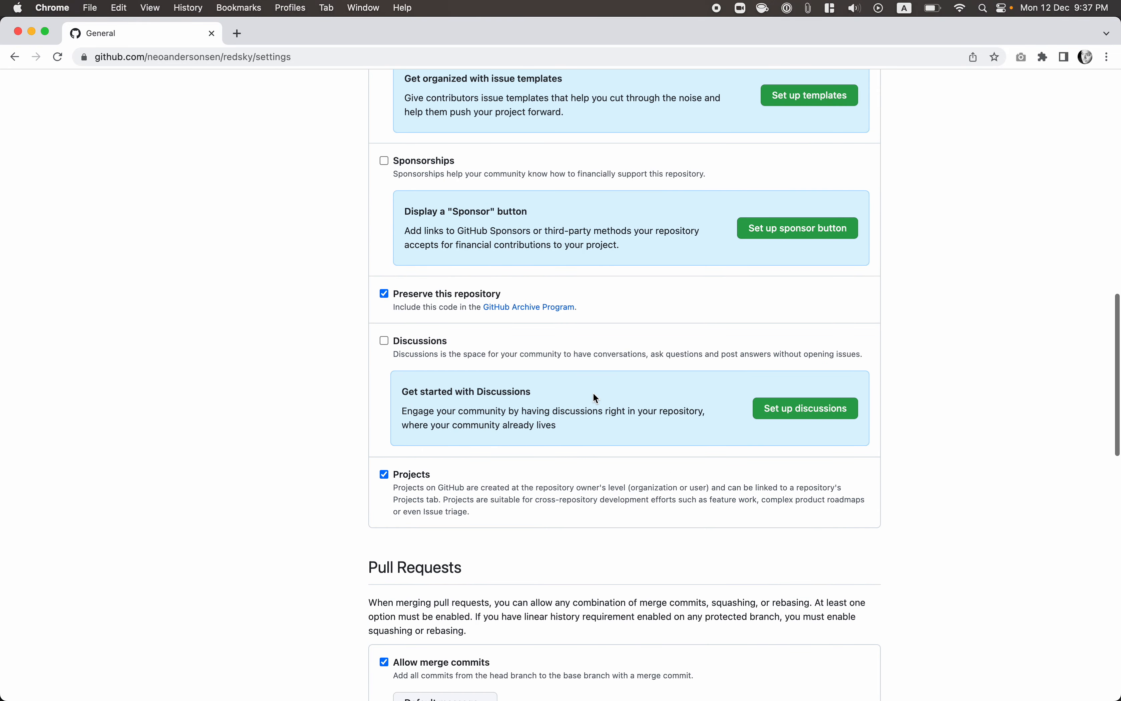
scroll(205, 263, up, 10)
scroll(188, 463, up, 5)
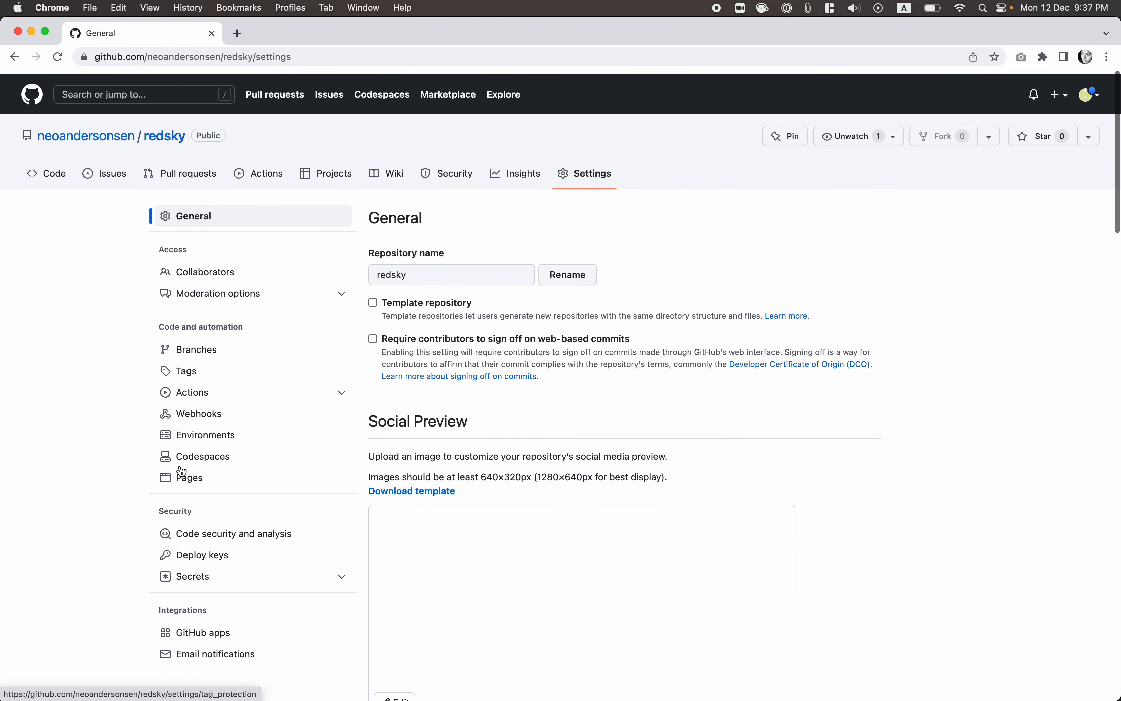
click(187, 478)
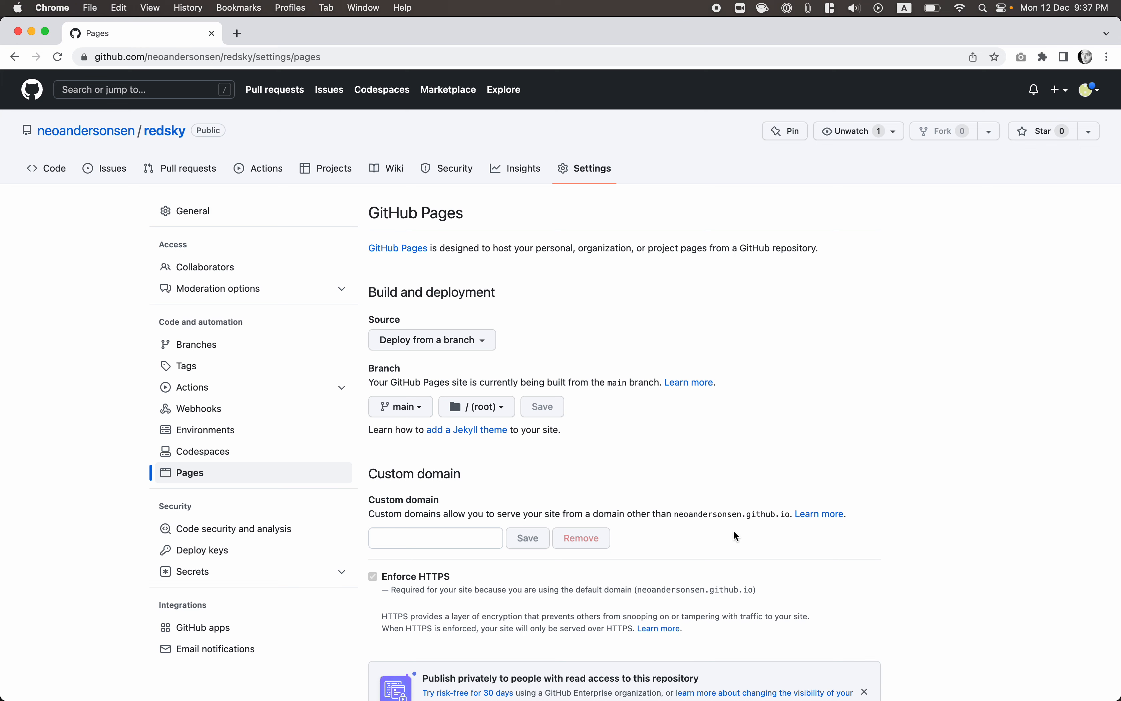
scroll(733, 532, down, 1)
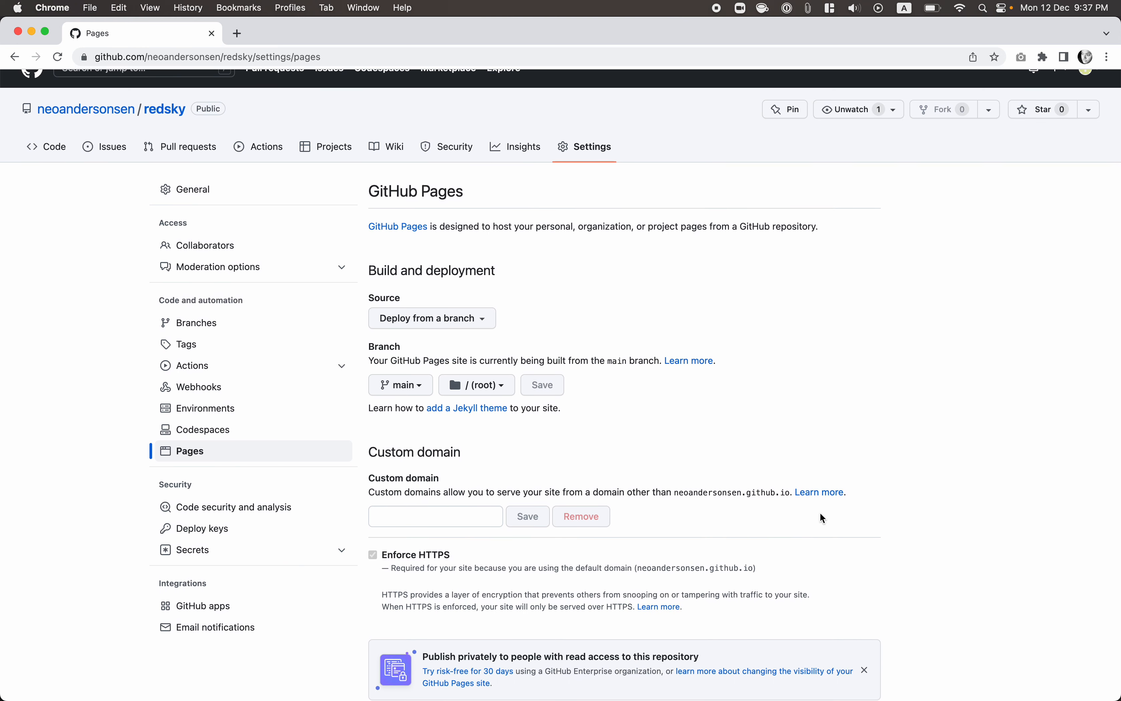
scroll(891, 491, up, 1)
drag(676, 492, 786, 492)
key(super+c)
Load the published site in a new browser tab, using the default github.io domain followed by /redsky.
click(237, 33)
key(super+v)
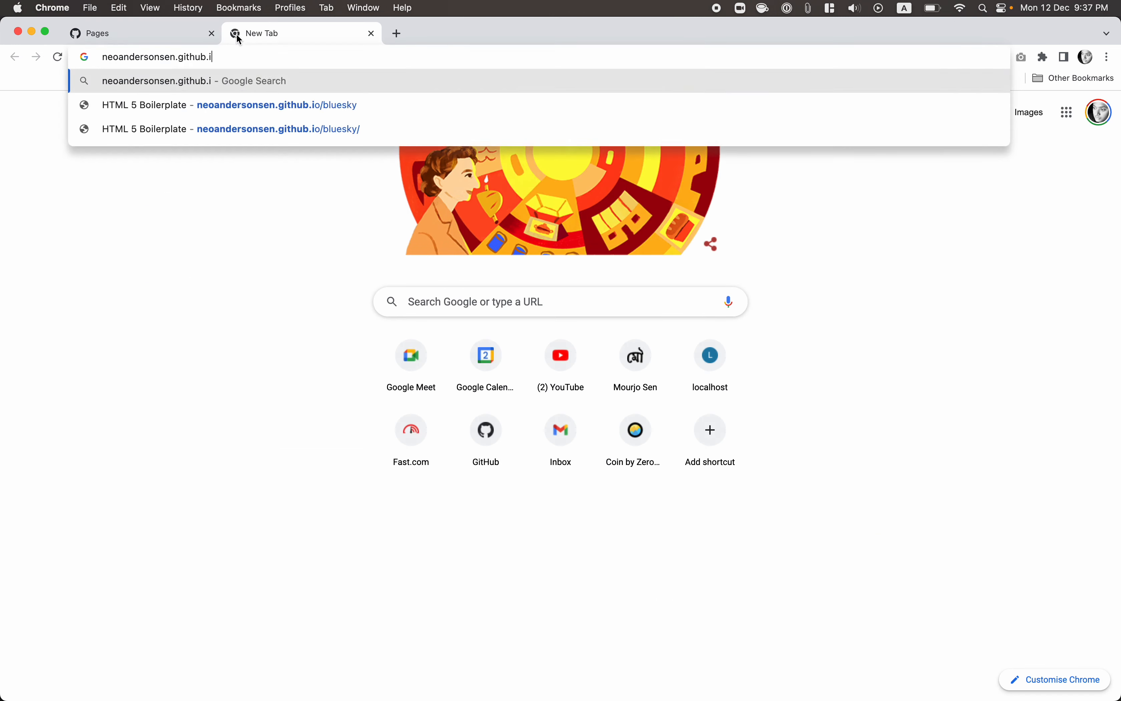
text(o/)
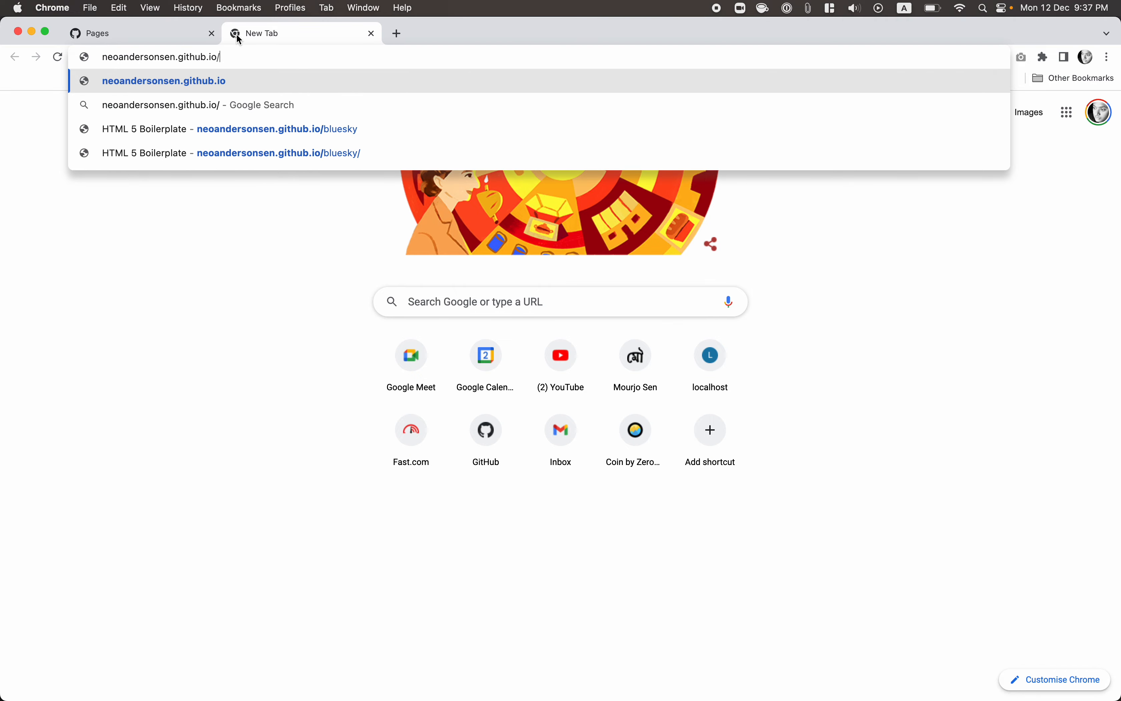
click(194, 34)
scroll(238, 207, up, 2)
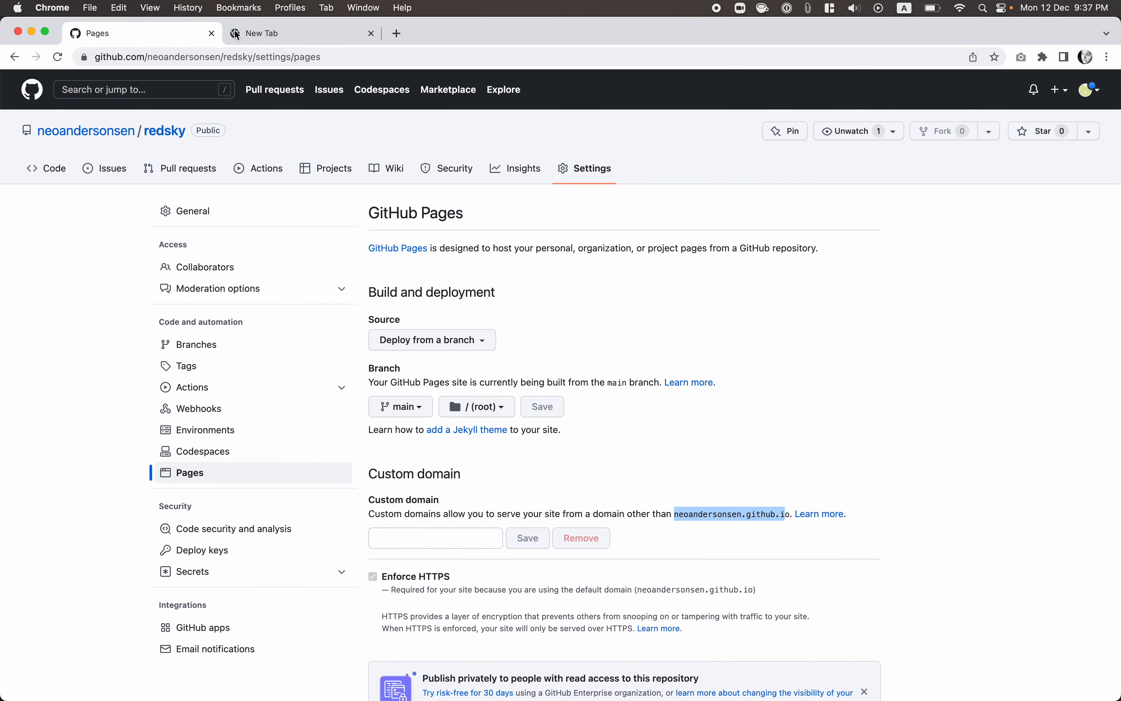
click(248, 33)
text(redsky)
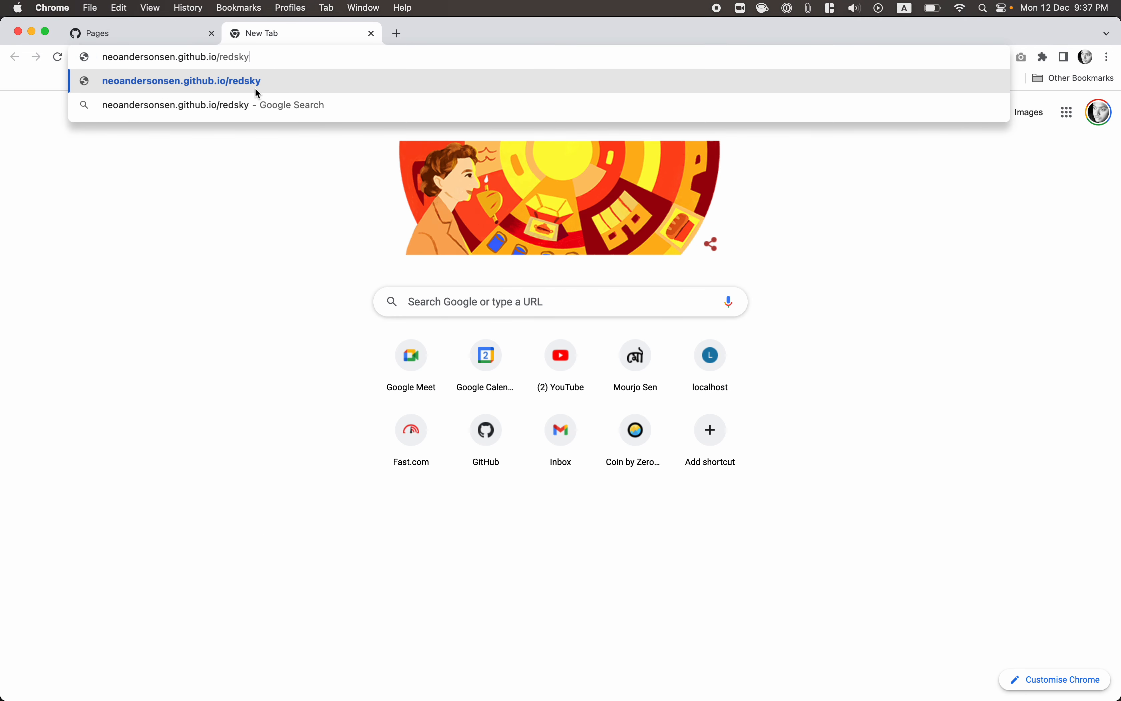
key(Return)
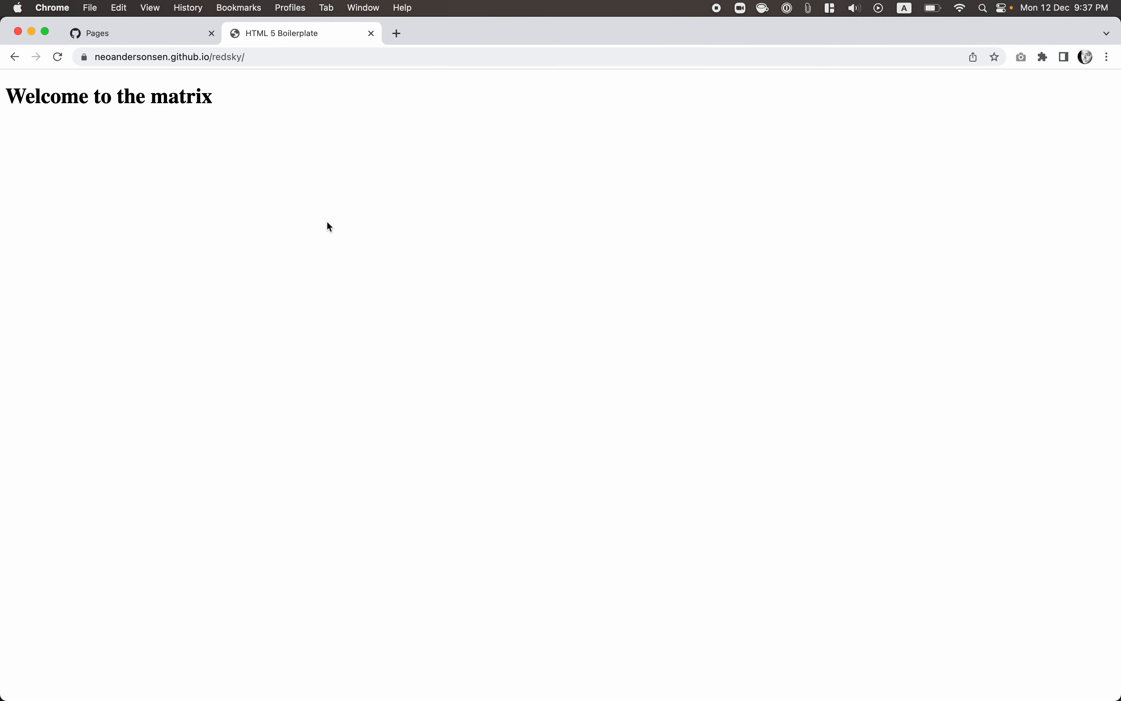
Edit index.html in the redsky repository so that its h1 heading reads "Welcome to the world".
click(148, 31)
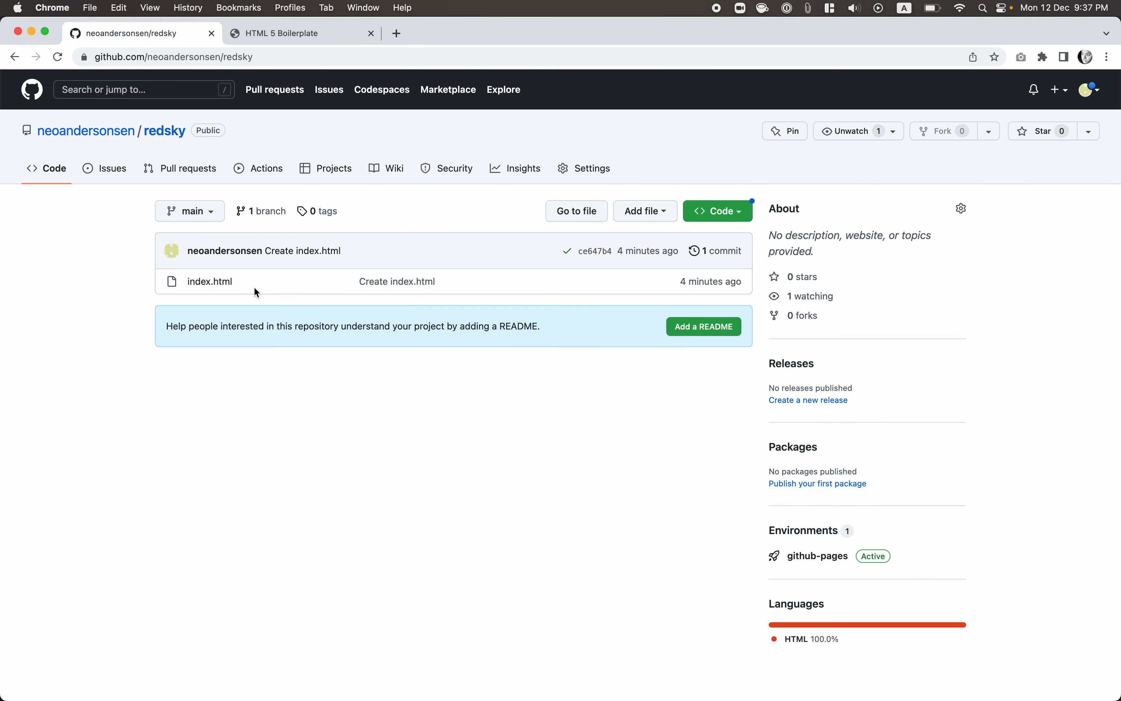
click(219, 283)
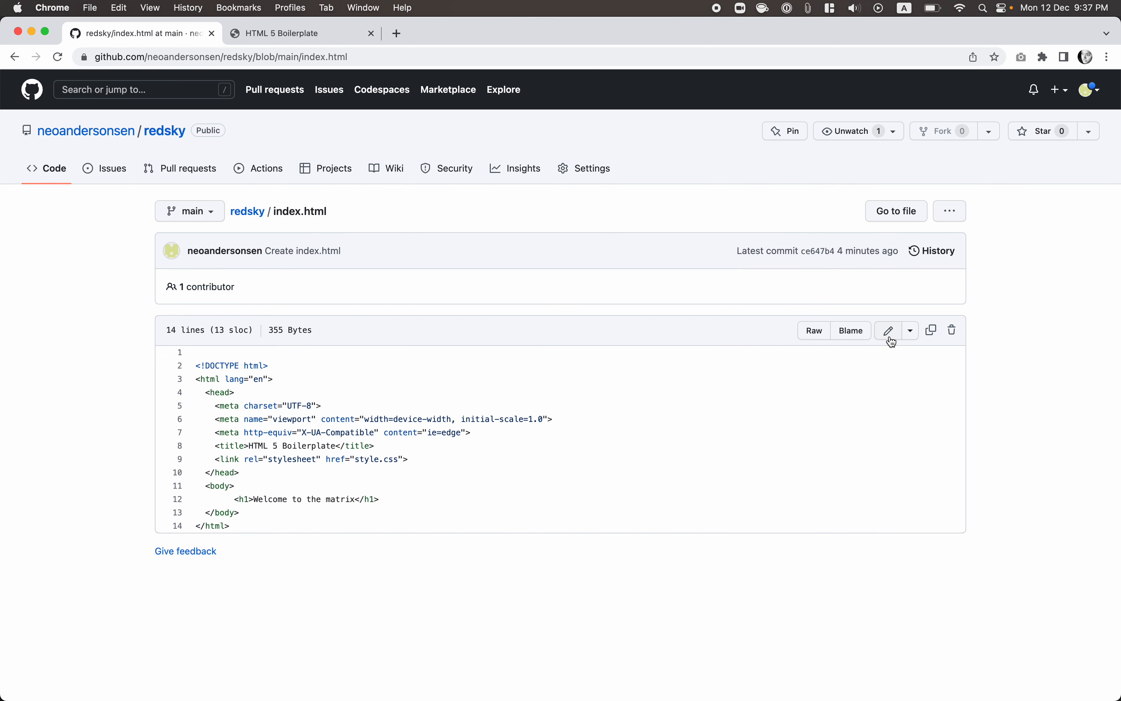
click(886, 331)
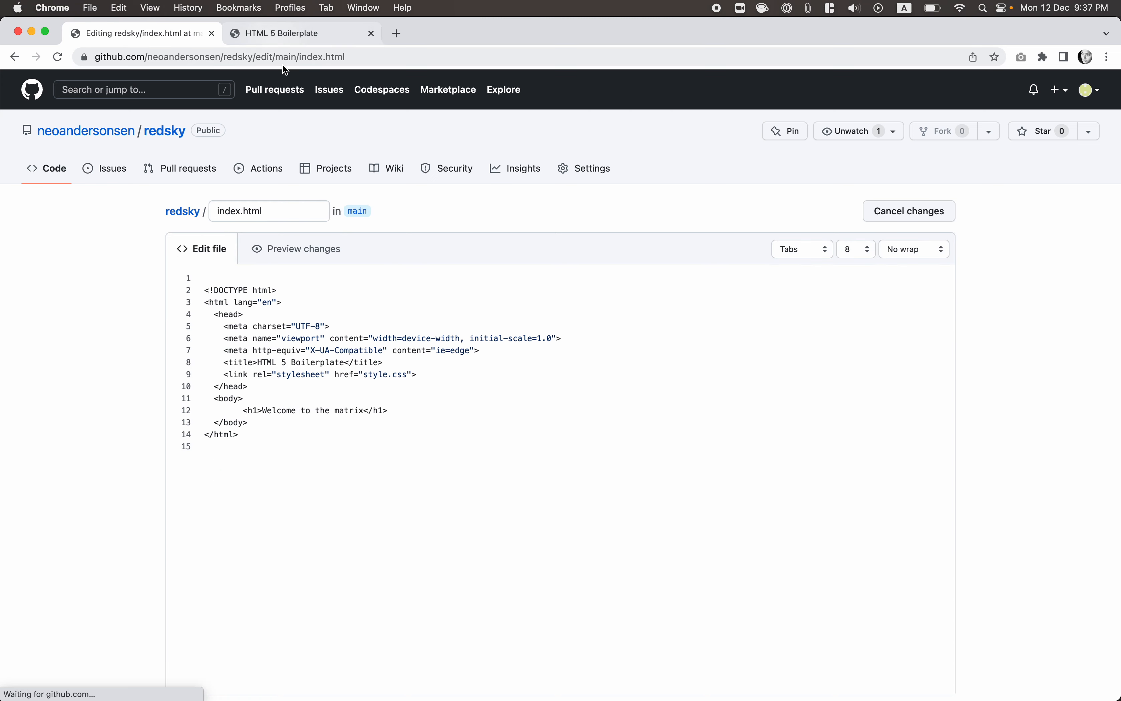
double_click(343, 410)
text(world)
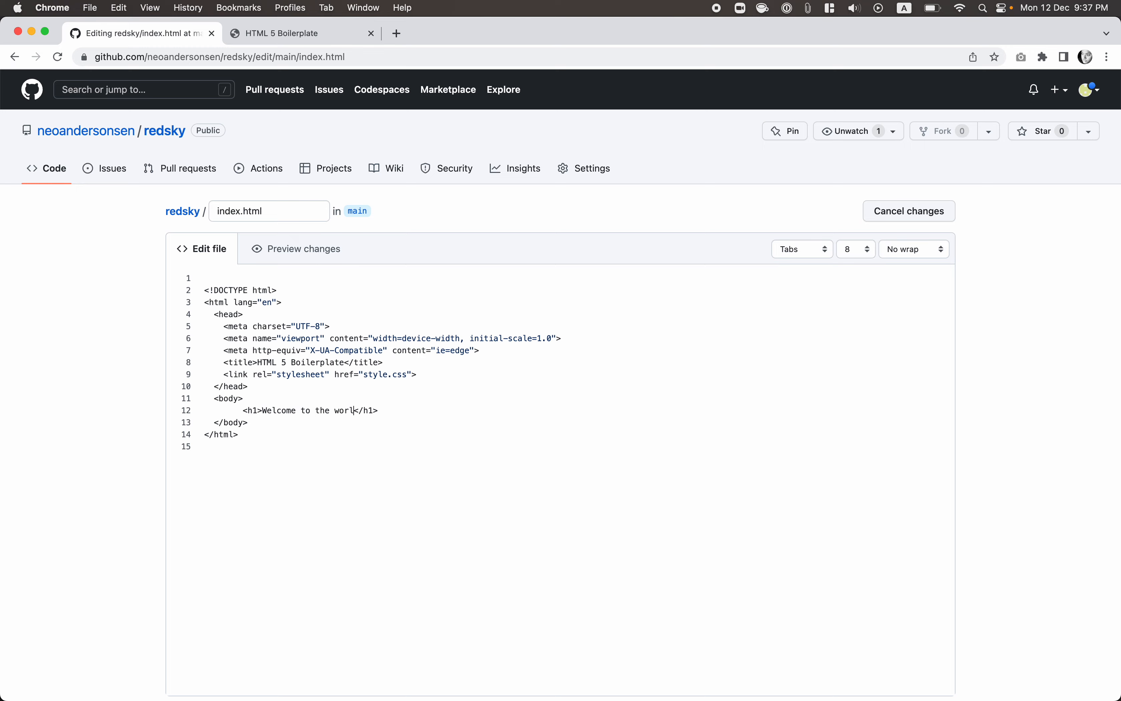
Commit the index.html edit directly to the main branch with the default message, and return to the repository's code page.
scroll(583, 453, down, 5)
key(ctrl+Tab)
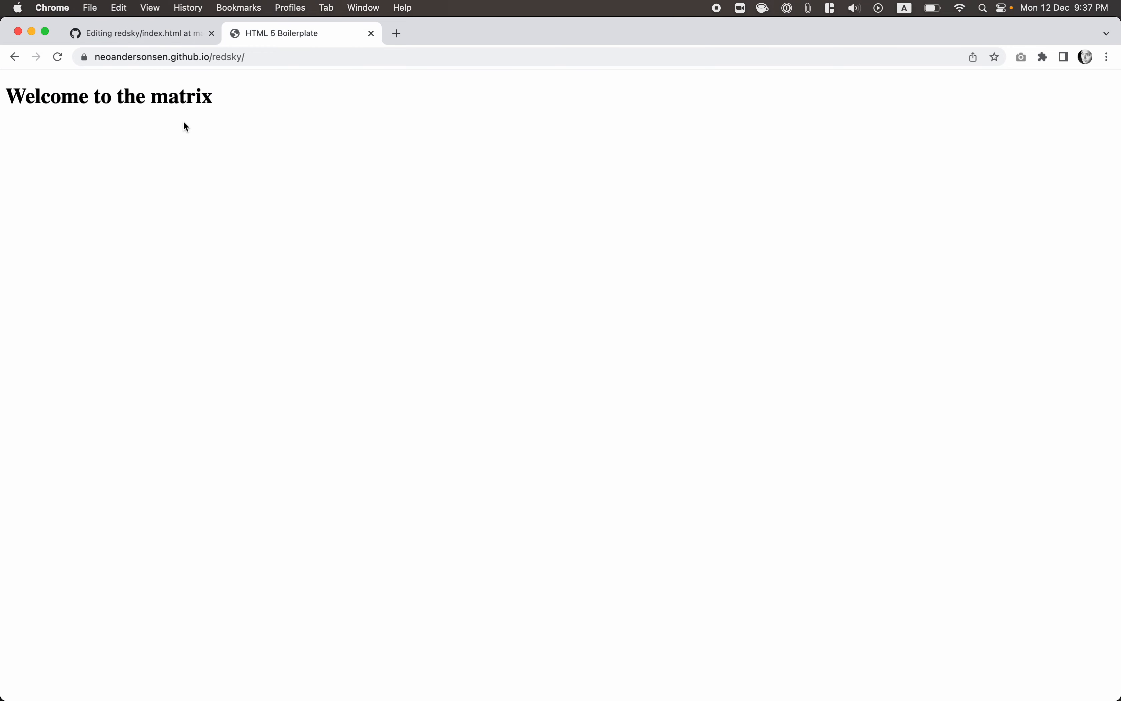
key(ctrl+shift+Tab)
scroll(416, 247, up, 3)
scroll(416, 247, down, 10)
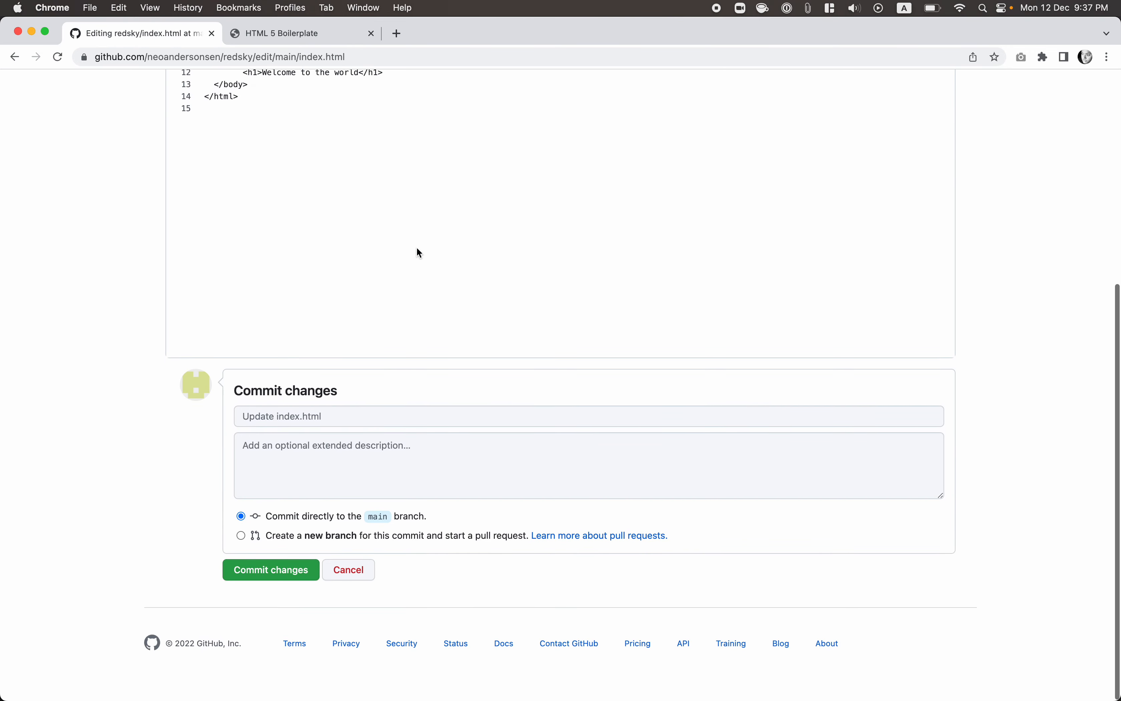
scroll(417, 249, up, 1)
click(315, 434)
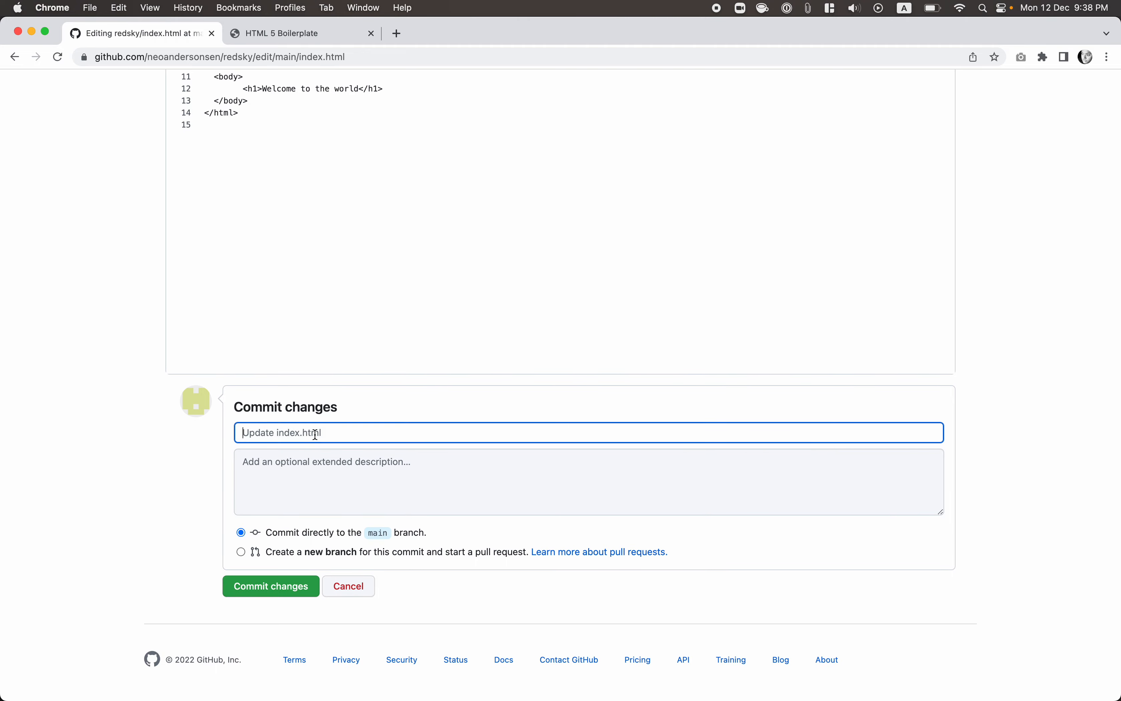
click(276, 580)
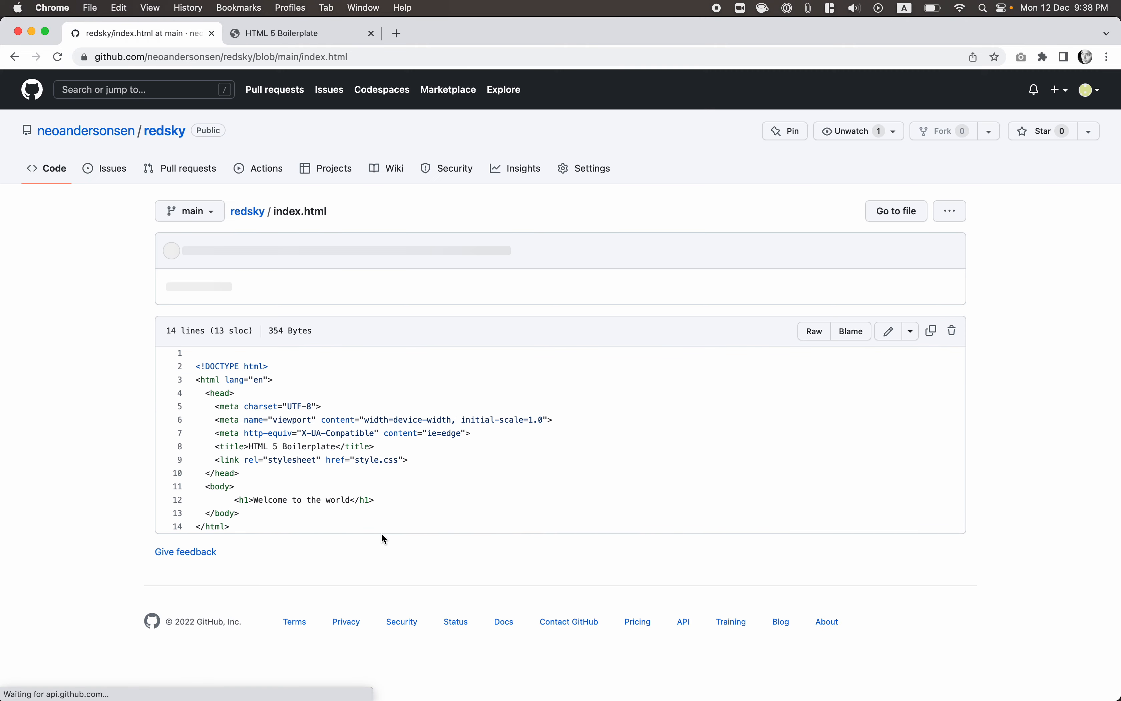
click(160, 134)
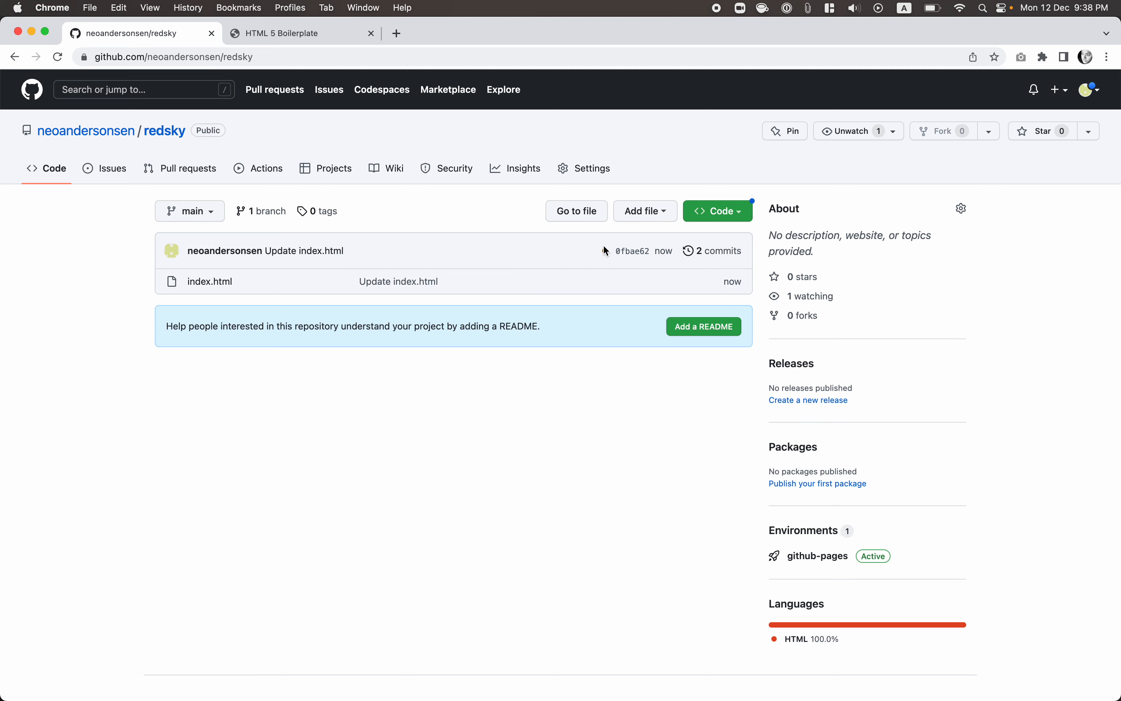
Open the details of the latest commit's pages build and deployment check and follow its build job's progress.
click(558, 253)
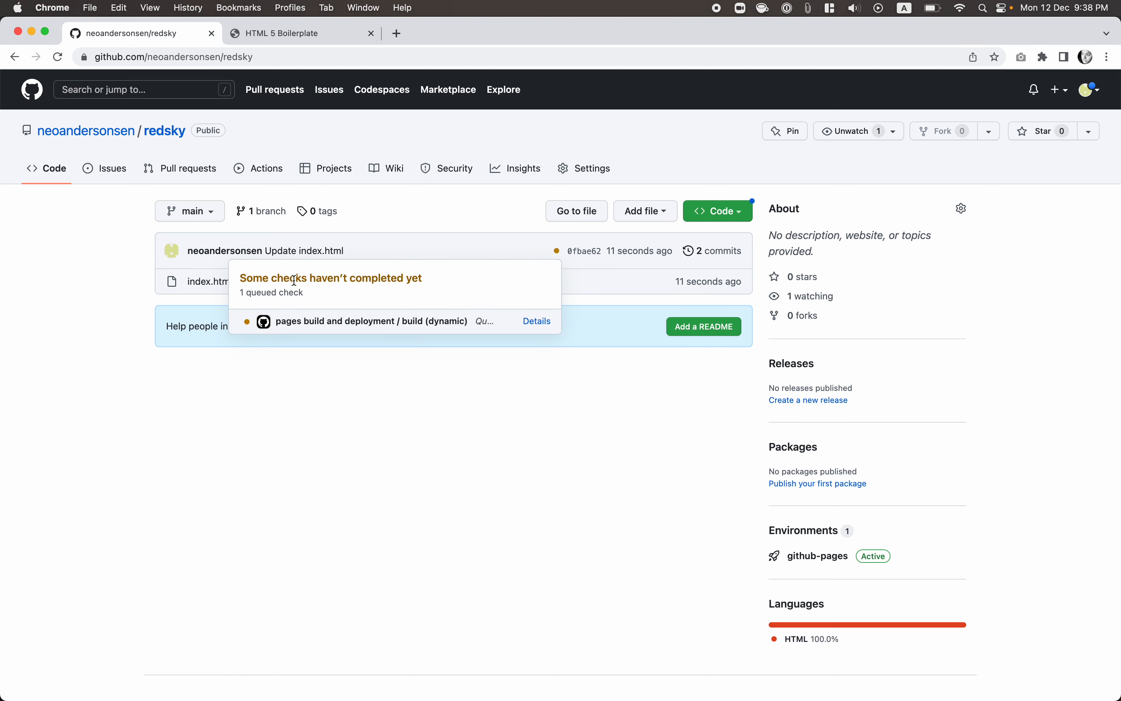
click(533, 322)
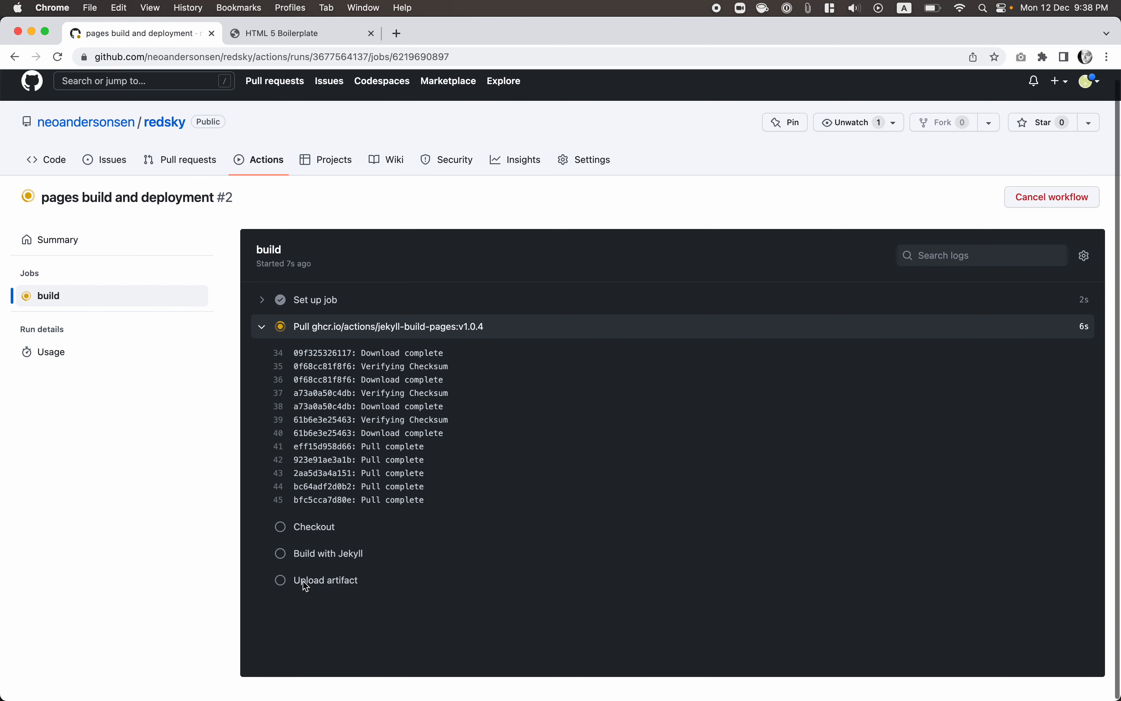
click(256, 35)
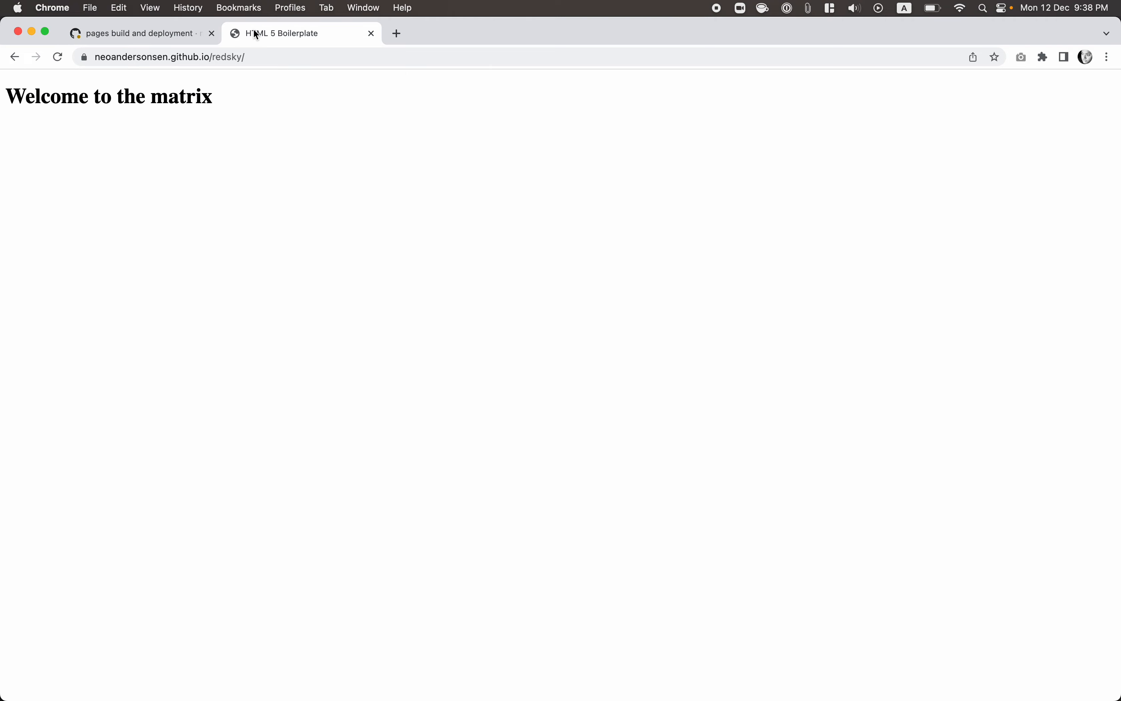
click(141, 37)
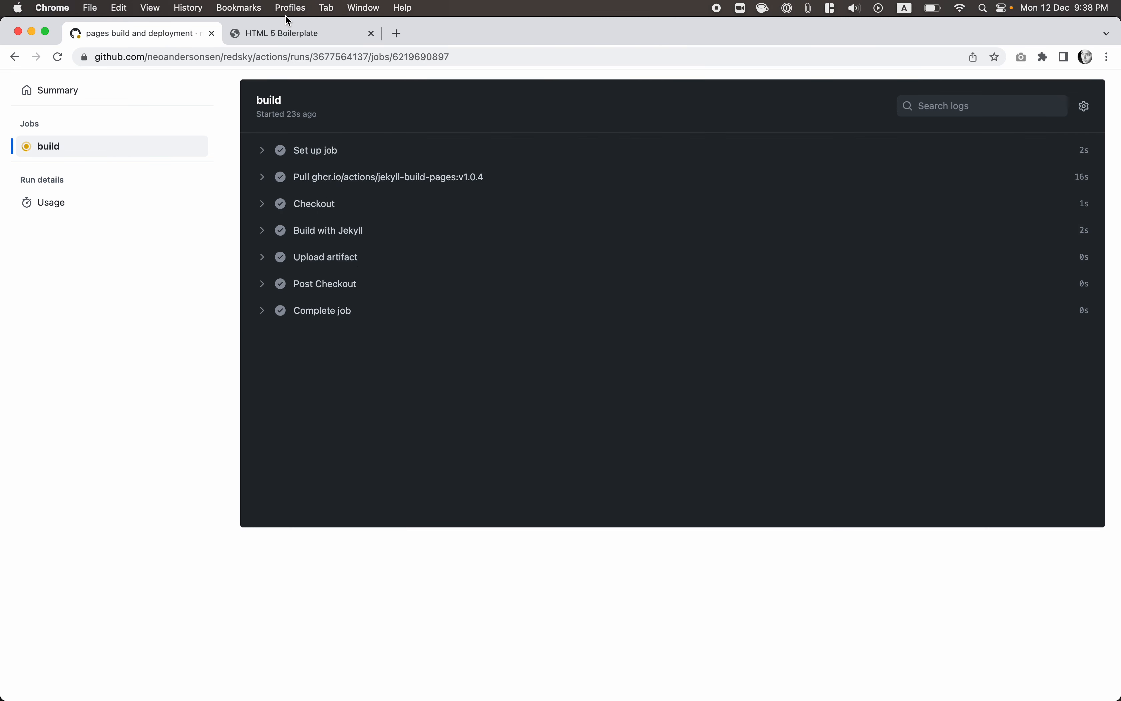
Reload the published redsky site several times in its existing tab to check for the updated heading.
click(289, 38)
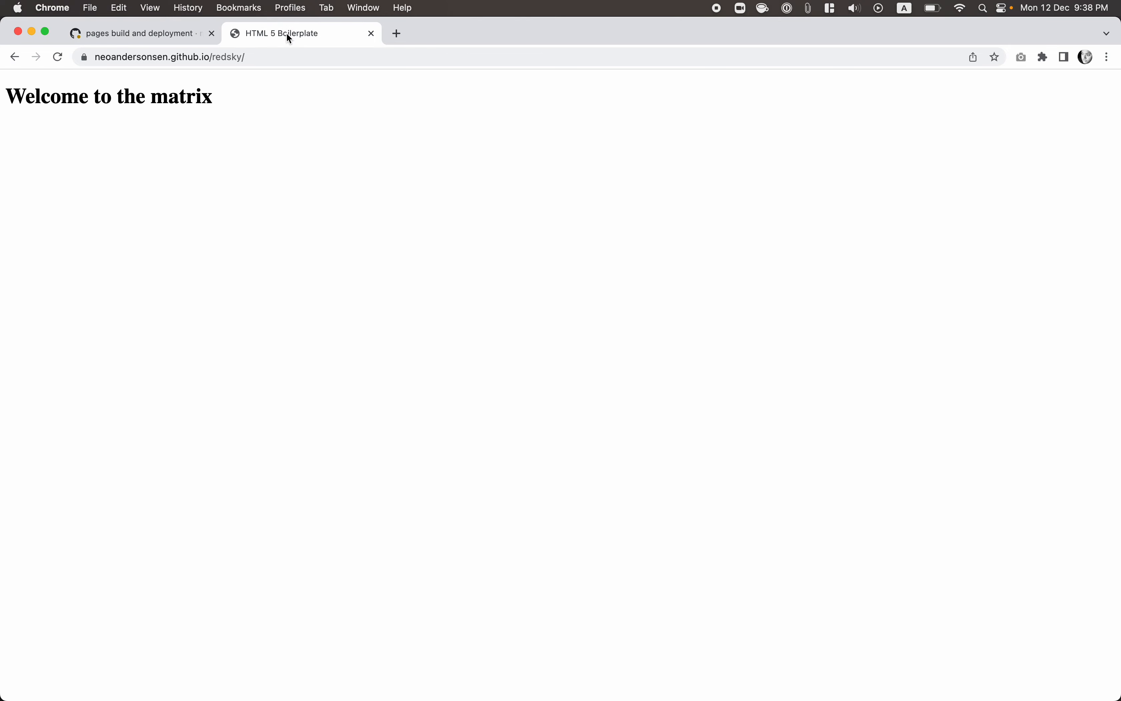
key(super+r)
key(super+r)
key(super+r)
Copy the published site's address, check the page in a new incognito window, and close that window.
click(259, 63)
key(super+c)
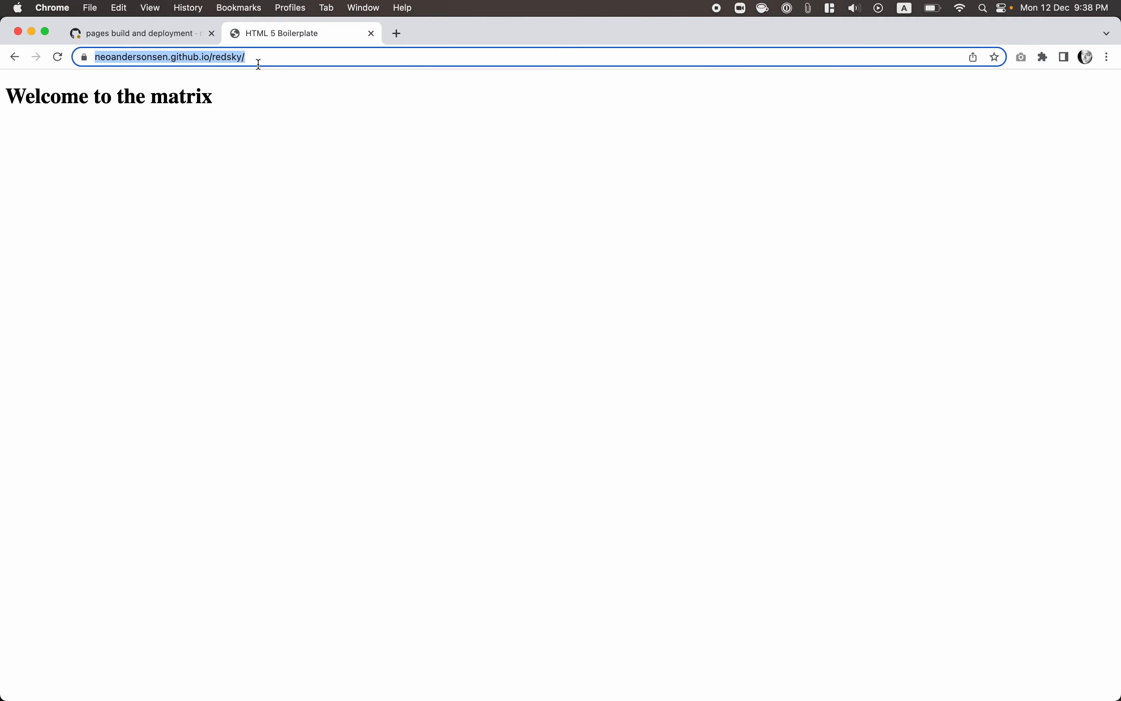
key(super+shift+n)
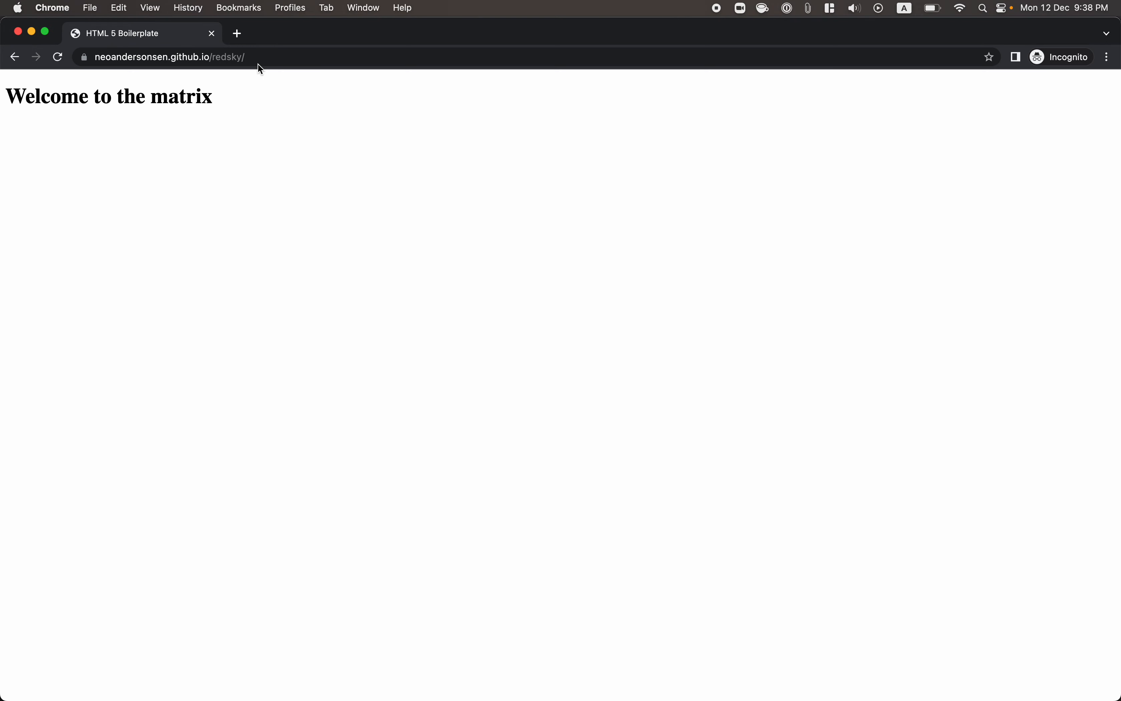
click(212, 33)
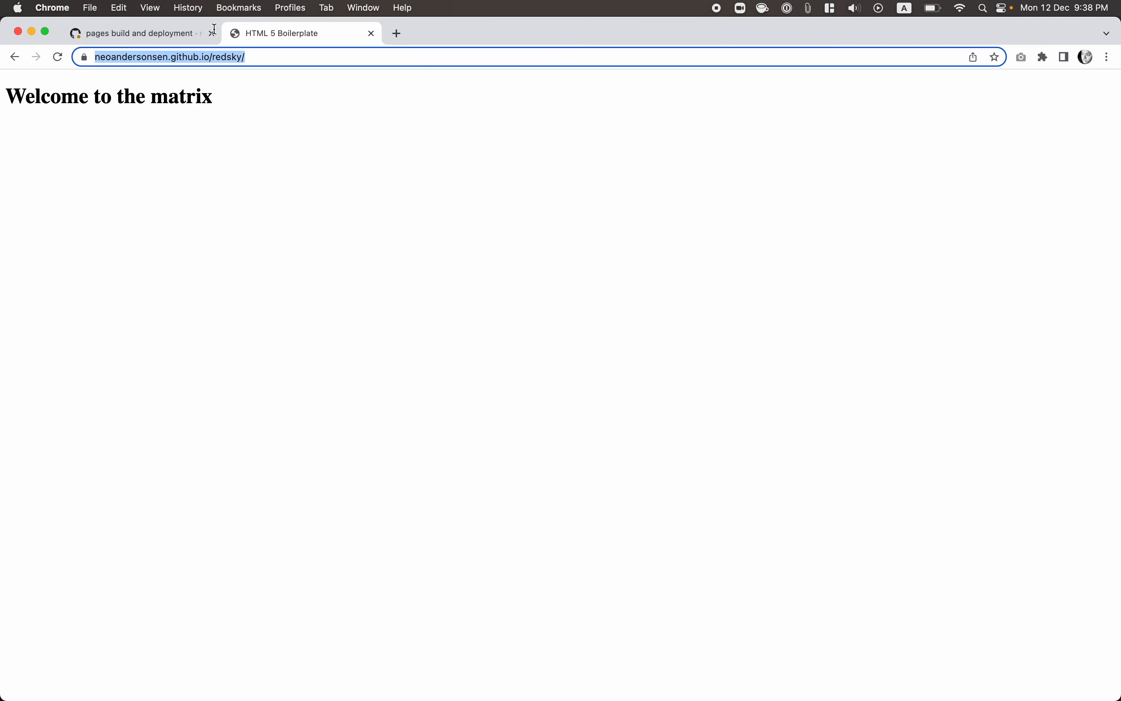
Return to the pages build and deployment run and check the status of its build, report-build-status and deploy jobs.
click(129, 43)
scroll(187, 337, up, 5)
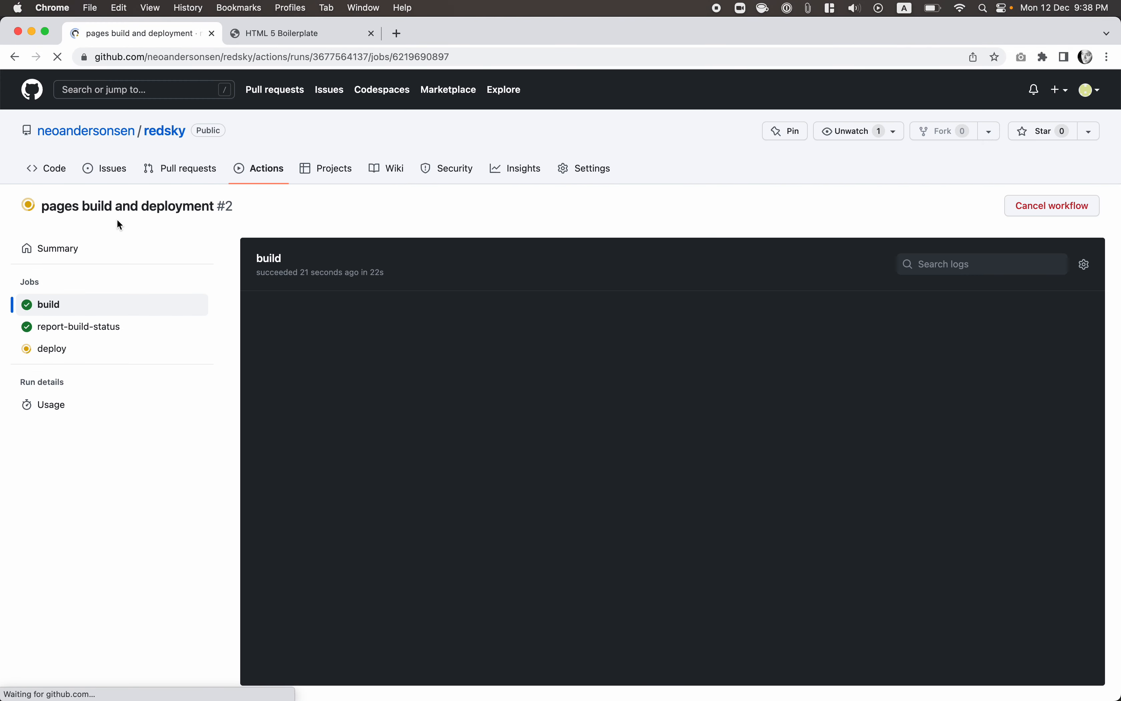
scroll(197, 448, down, 1)
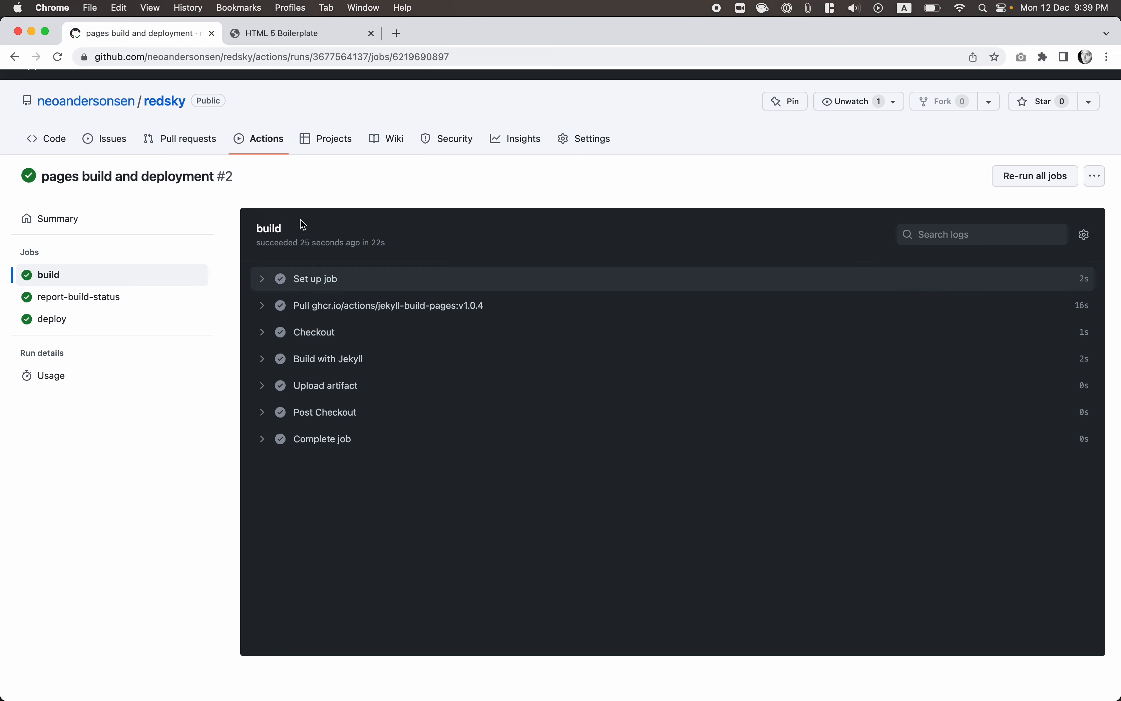
Load the copied site address in a fresh incognito window to check the deployed heading, and close the window.
key(super+shift+n)
key(super+v)
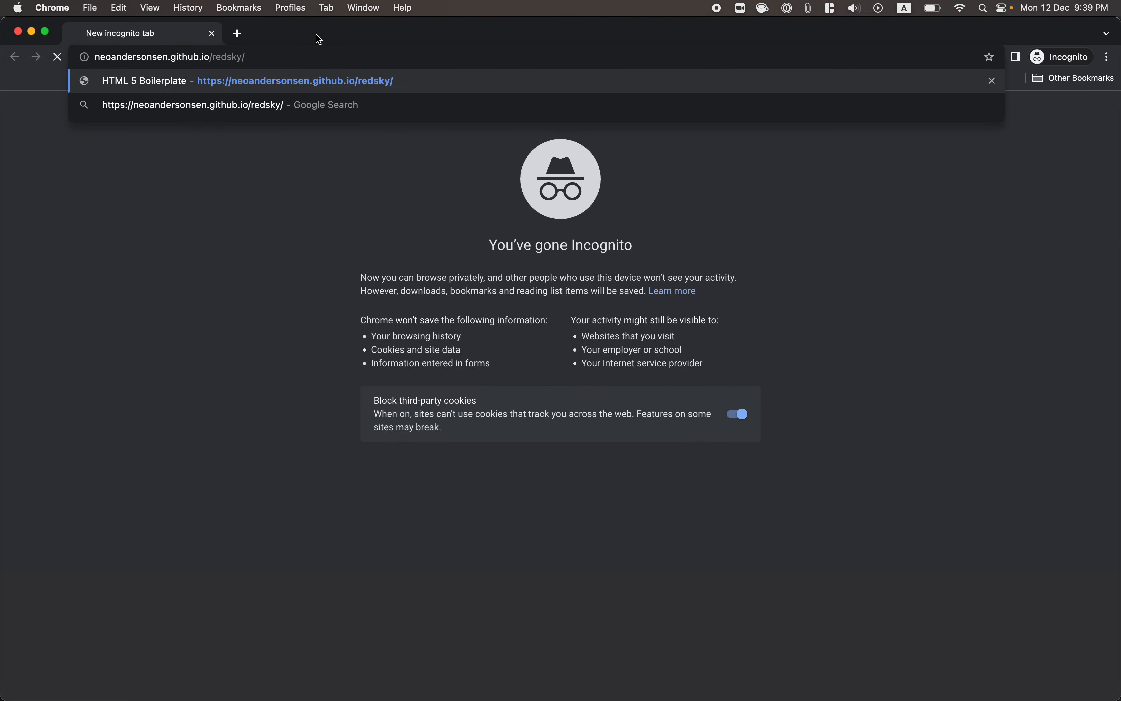
key(Return)
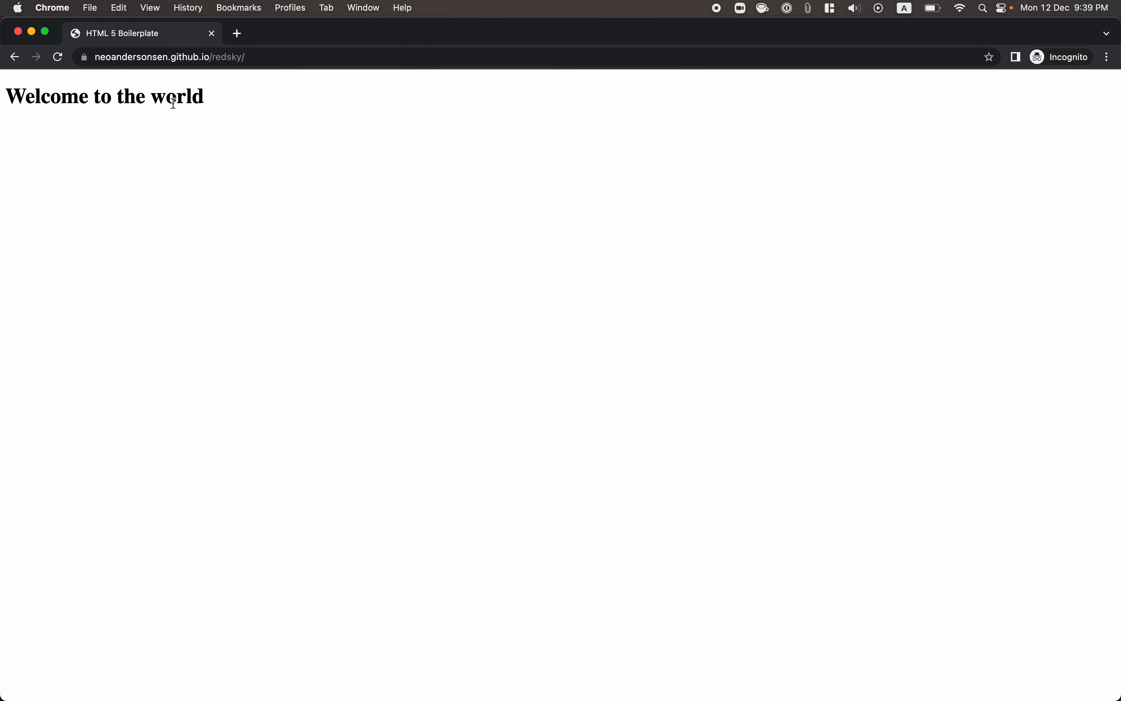
click(211, 33)
Reload the published site in the regular browser window and return to the pages build and deployment run.
click(264, 35)
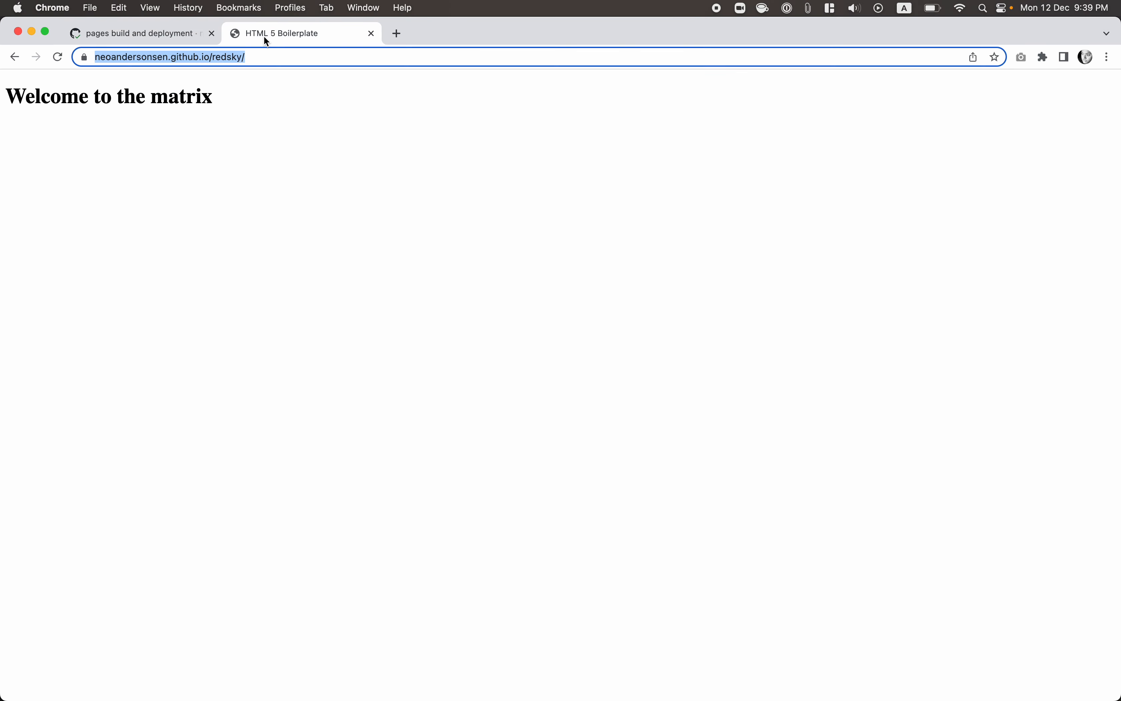
click(58, 57)
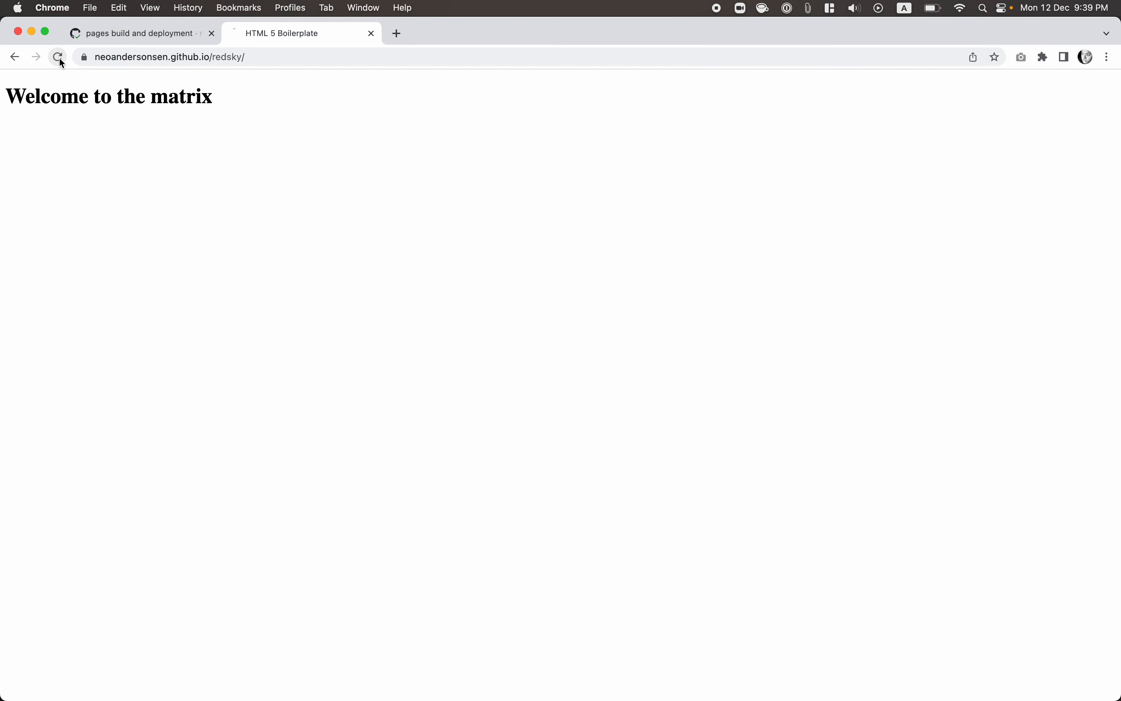
click(174, 34)
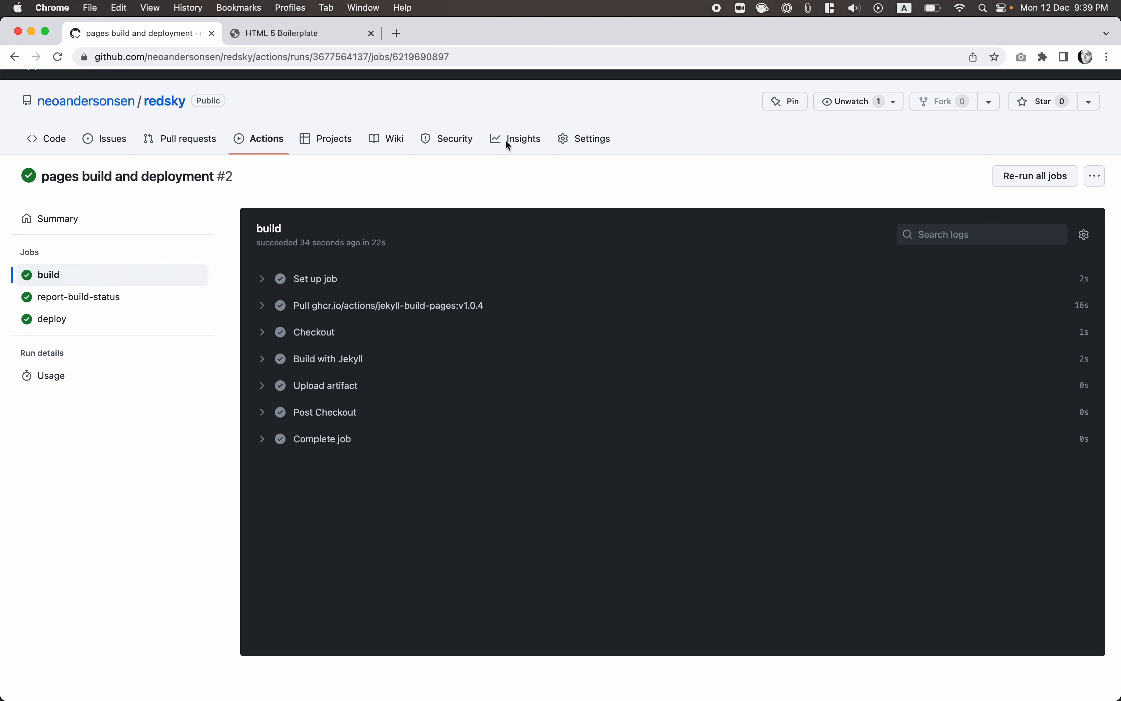